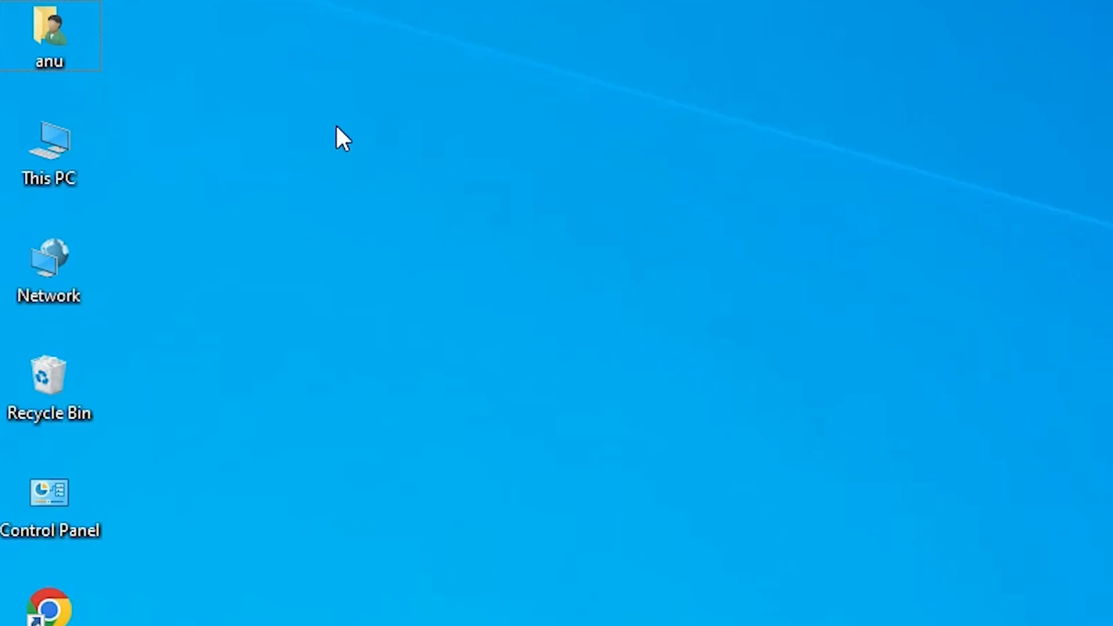
Step: Check the PC's device and Windows specifications, including the system type, on its properties page, and close the page
left_click(50, 163)
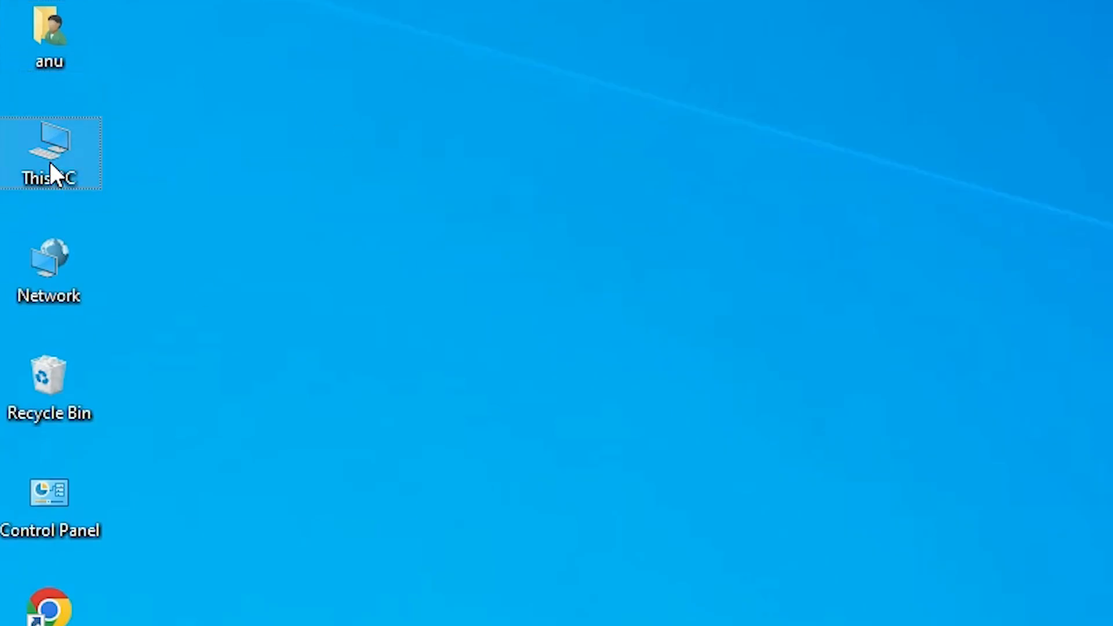
right_click(50, 163)
left_click(162, 490)
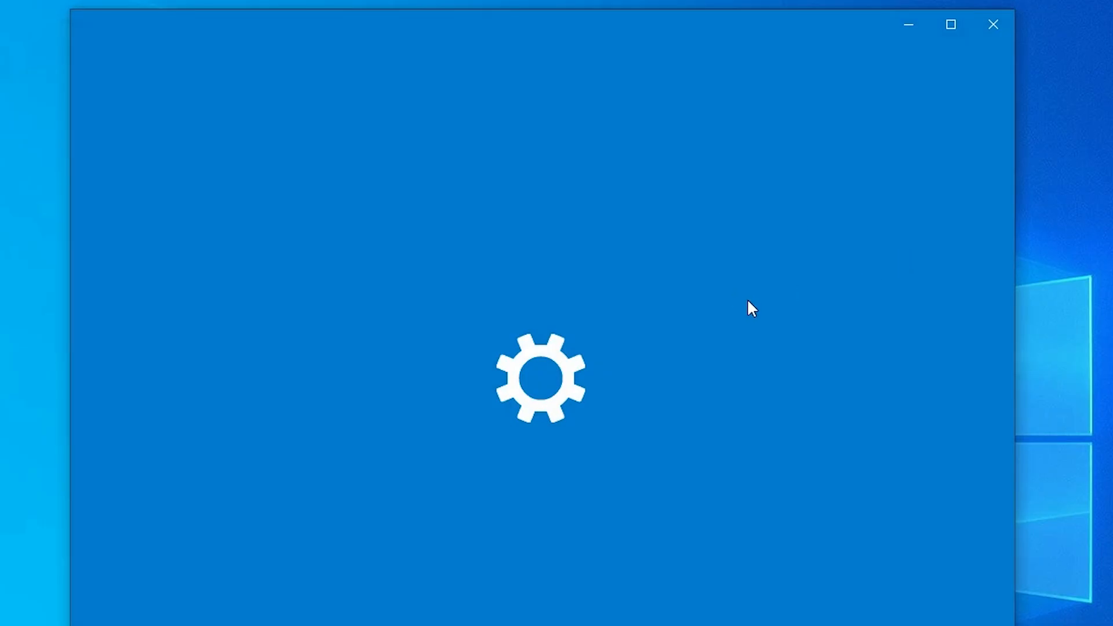
scroll(701, 334, "down", 1)
scroll(702, 334, "down", 5)
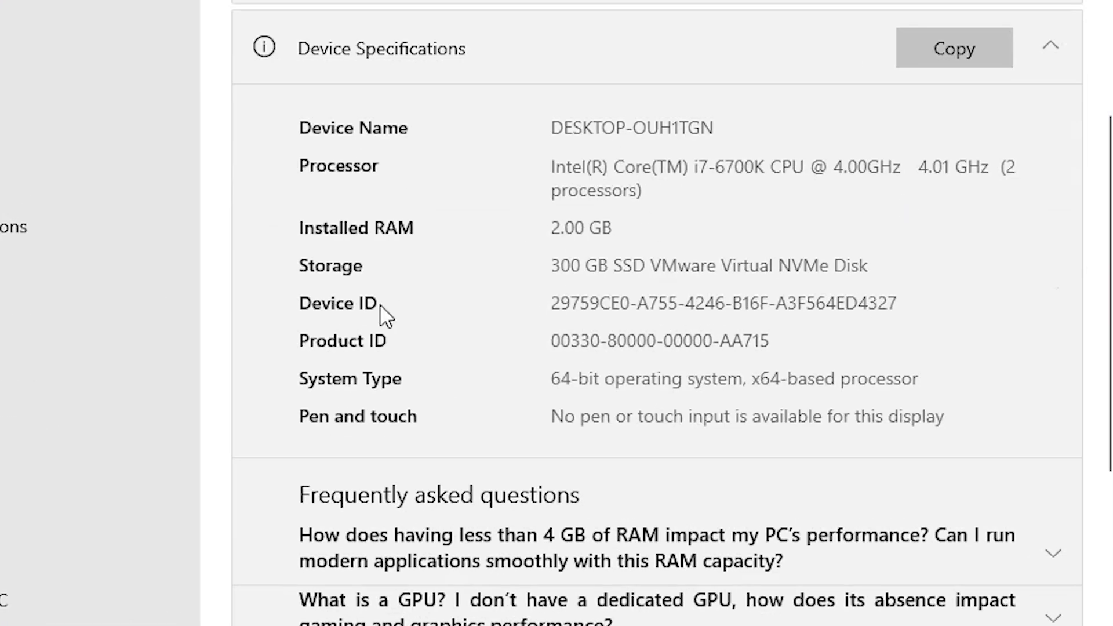
scroll(409, 404, "down", 3)
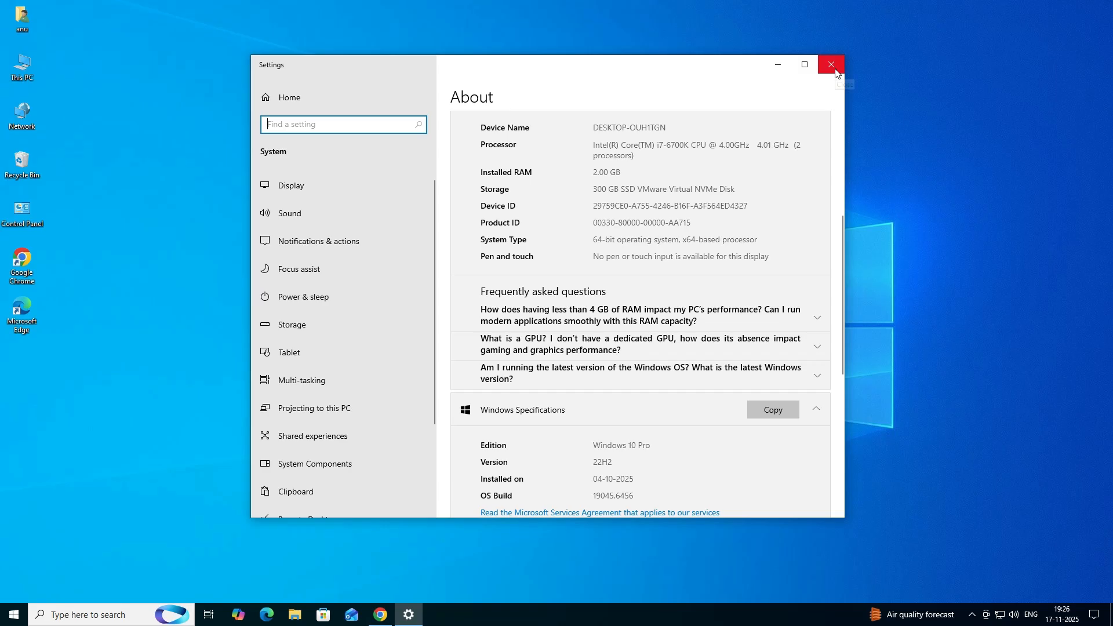
left_click(835, 70)
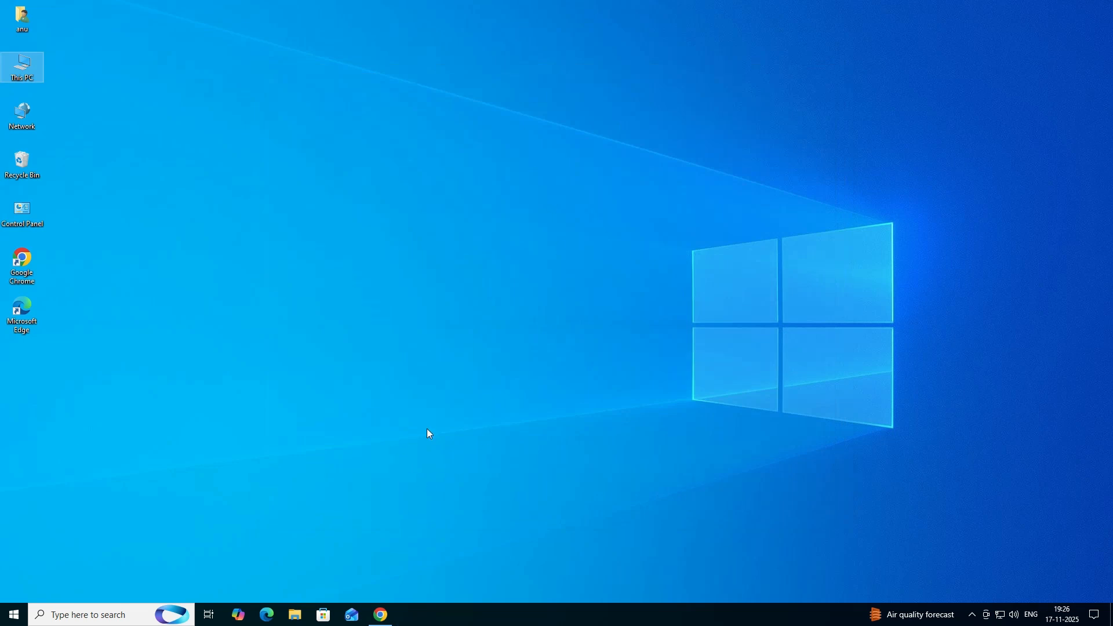
Step: In Chrome, search for "canon pixma mg3070s printer driver download" and open Canon India's PIXMA MG3070/MG3070S/MG3077 support page in a new tab
left_click(385, 617)
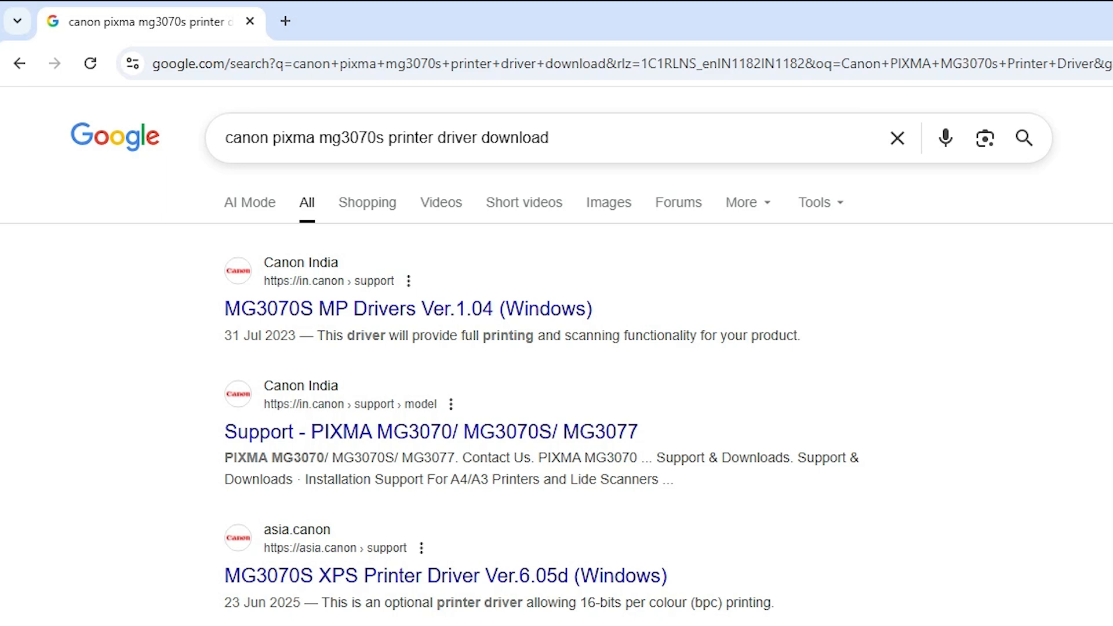
left_click(574, 138)
key("Return")
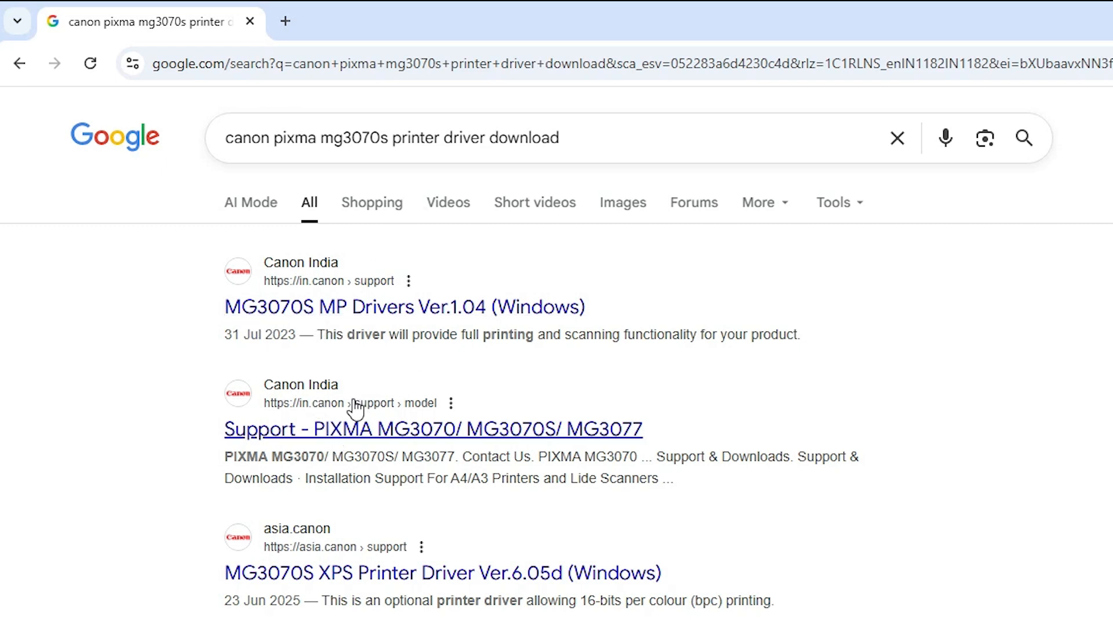
right_click(331, 435)
left_click(400, 454)
left_click(415, 8)
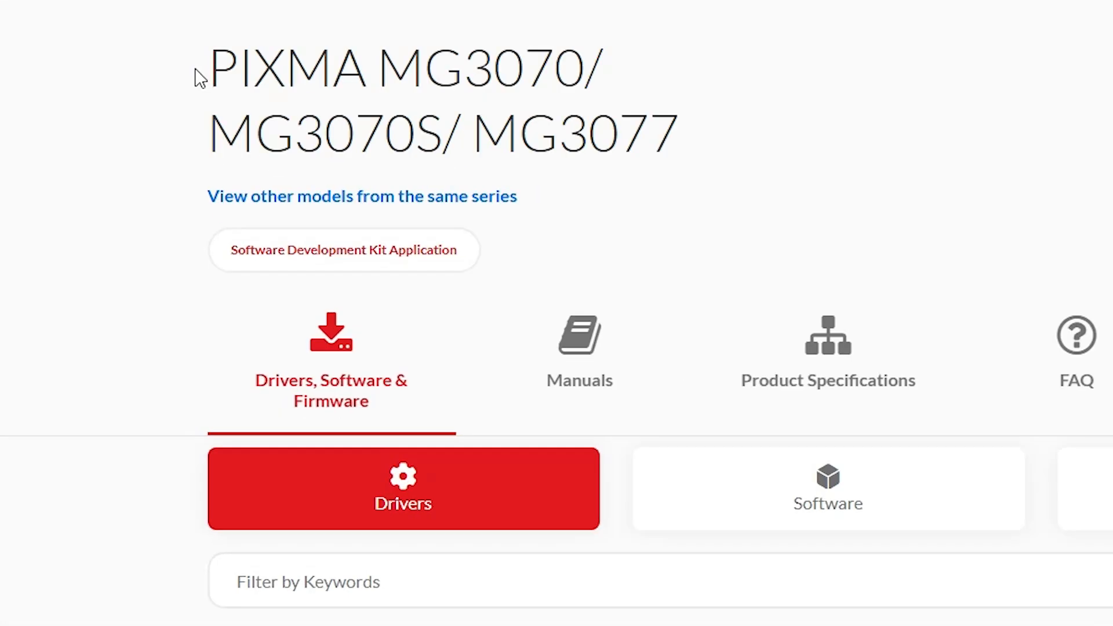
Step: Check the model name on the support page and choose Windows 10 (x64) as the compatible operating system for the drivers
left_click_drag(218, 246, 488, 274)
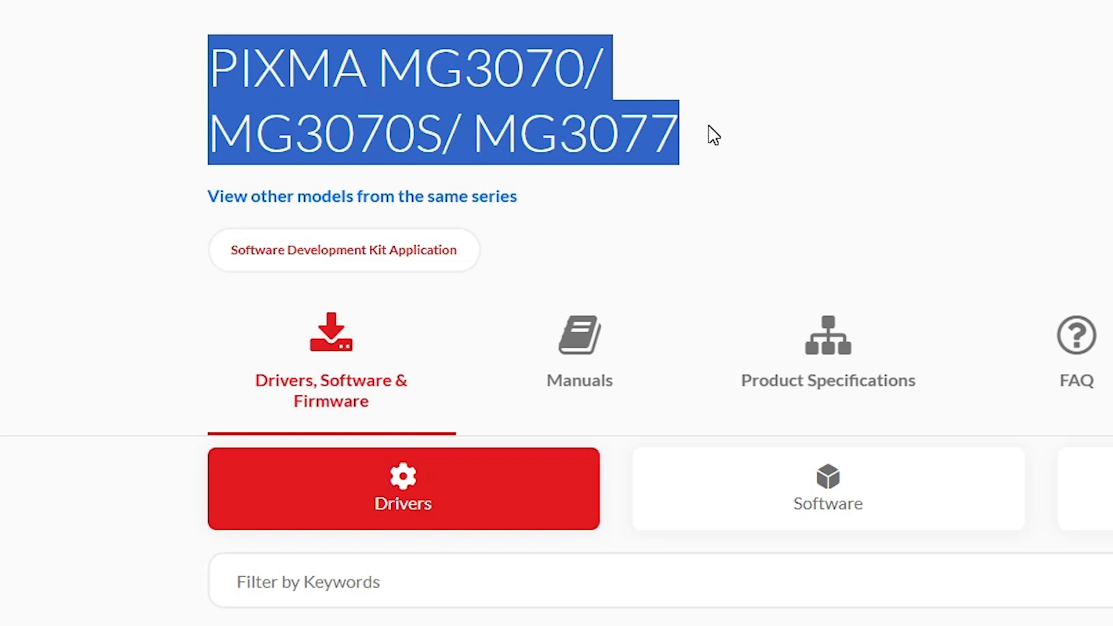
left_click(704, 128)
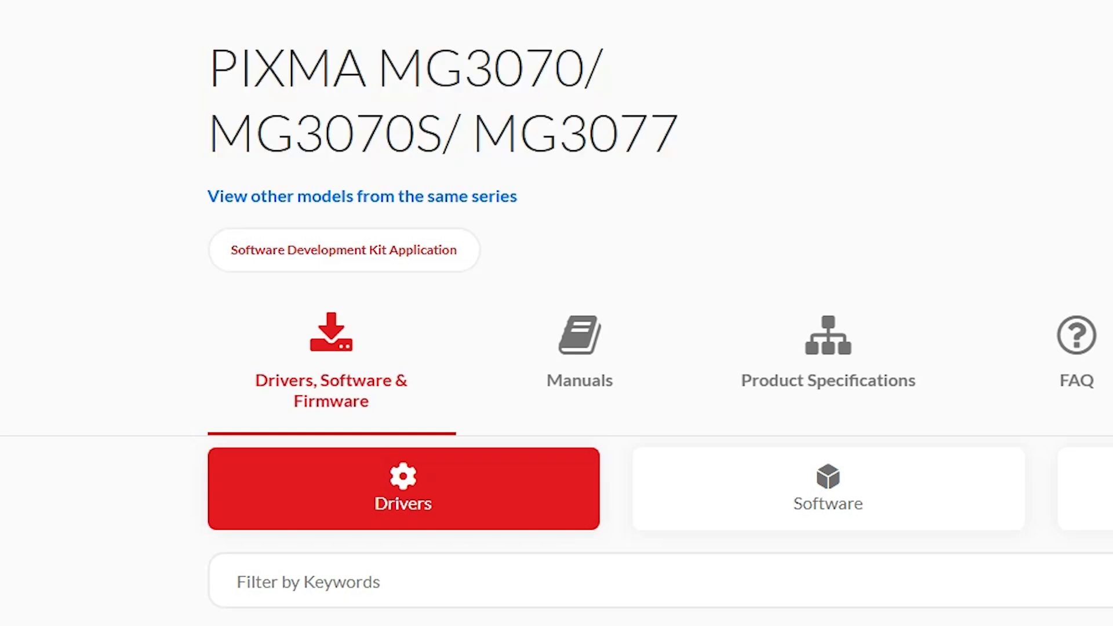
scroll(529, 248, "down", 5)
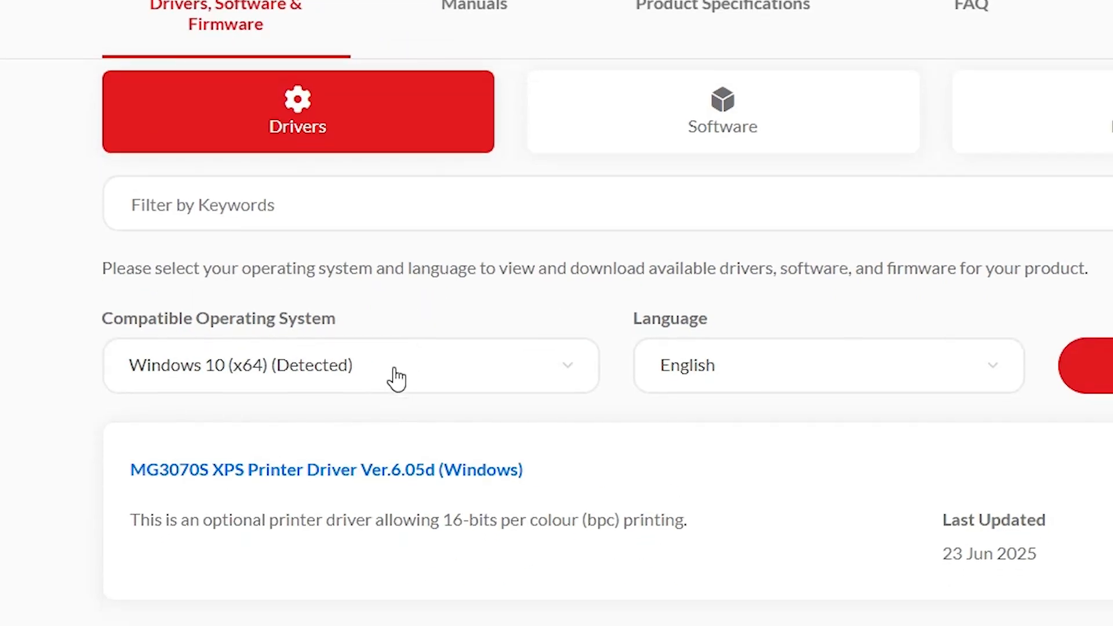
scroll(397, 380, "down", 3)
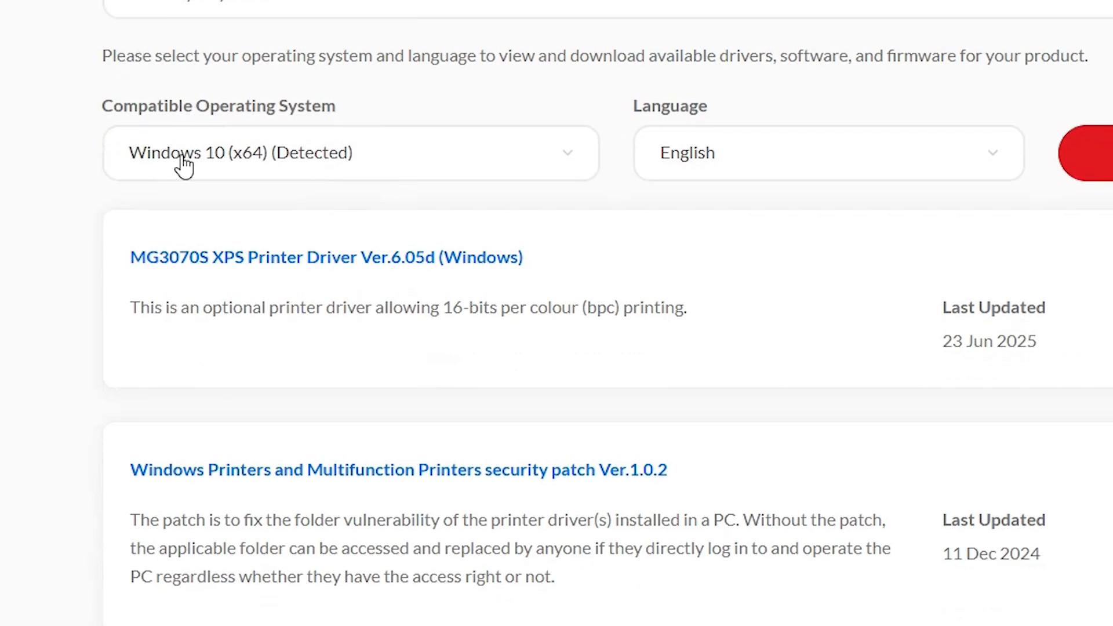
left_click(331, 165)
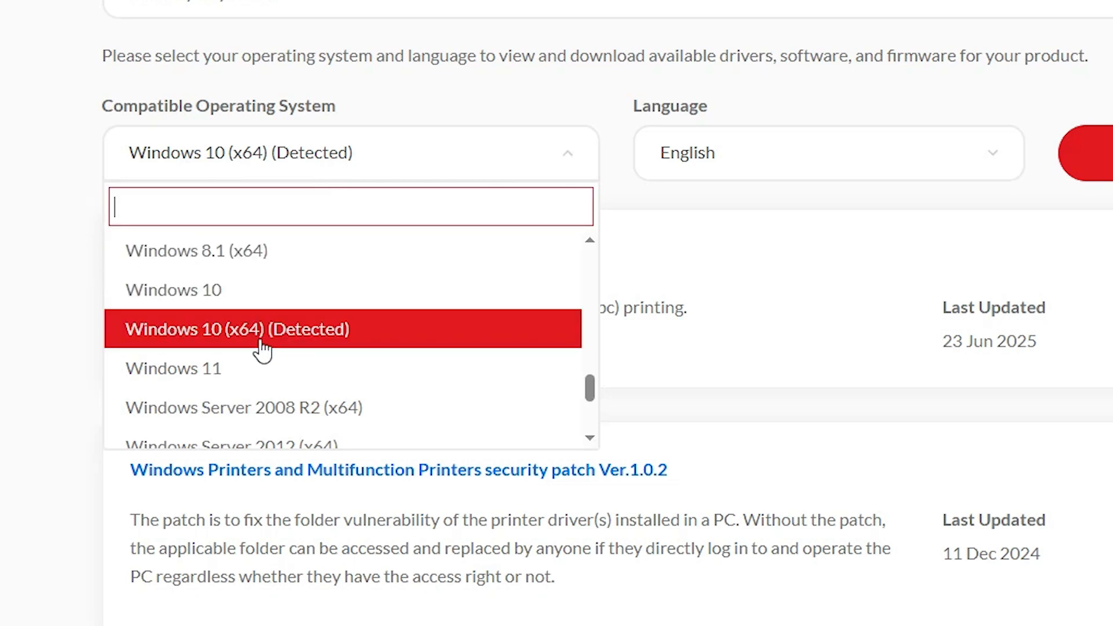
left_click(195, 325)
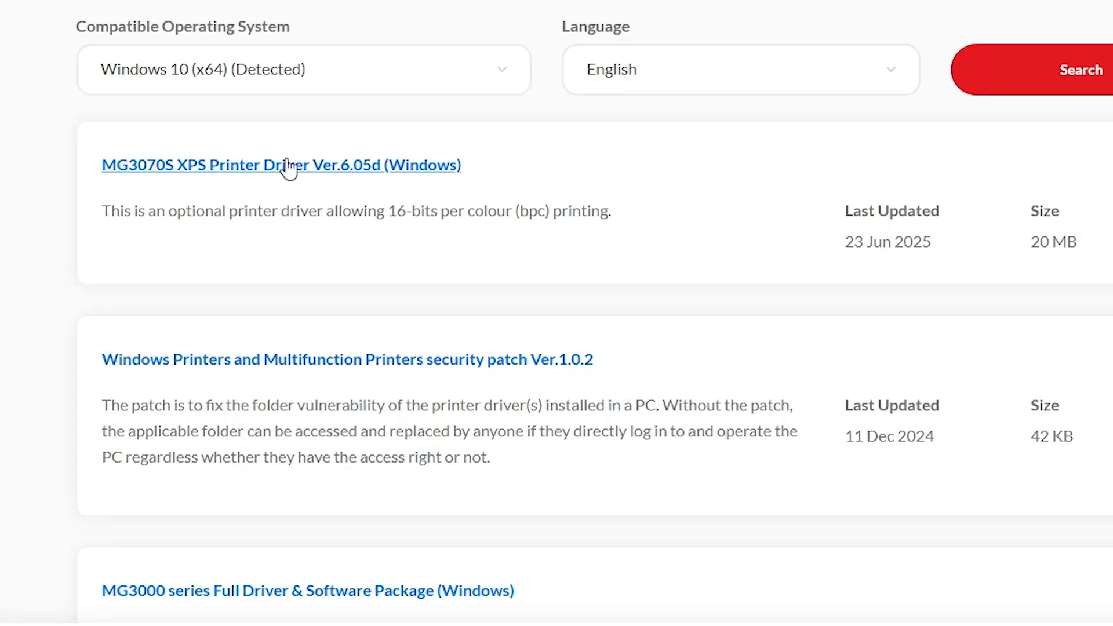
Step: Download the MG3070S XPS Printer Driver Ver.6.05d (Windows) and move the downloaded file from the Downloads folder to the desktop
left_click(403, 175)
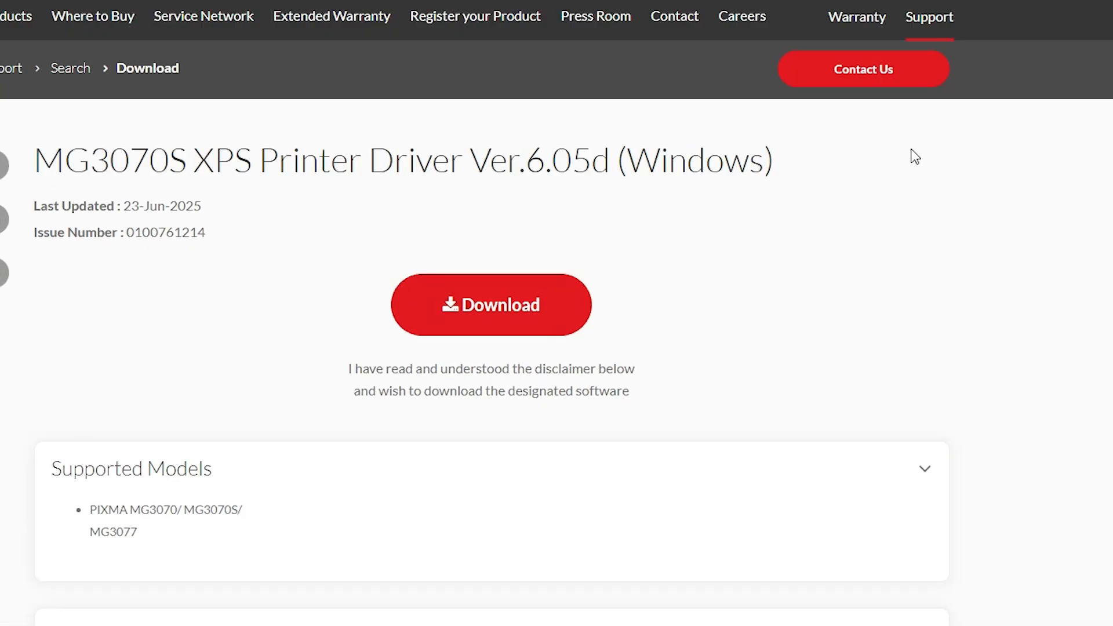
left_click(572, 311)
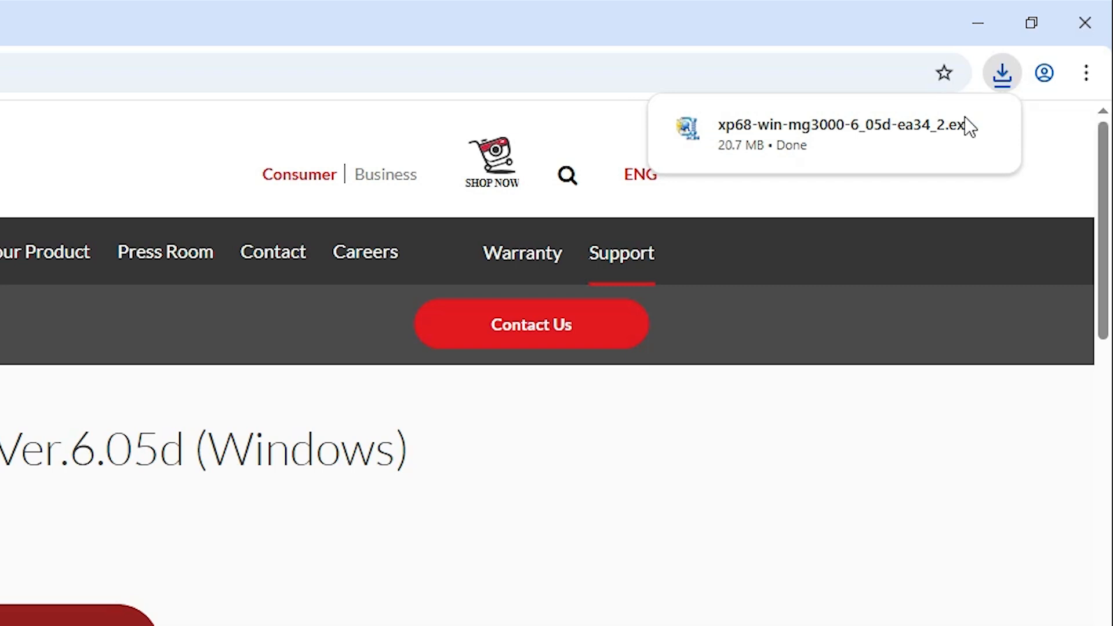
left_click(937, 128)
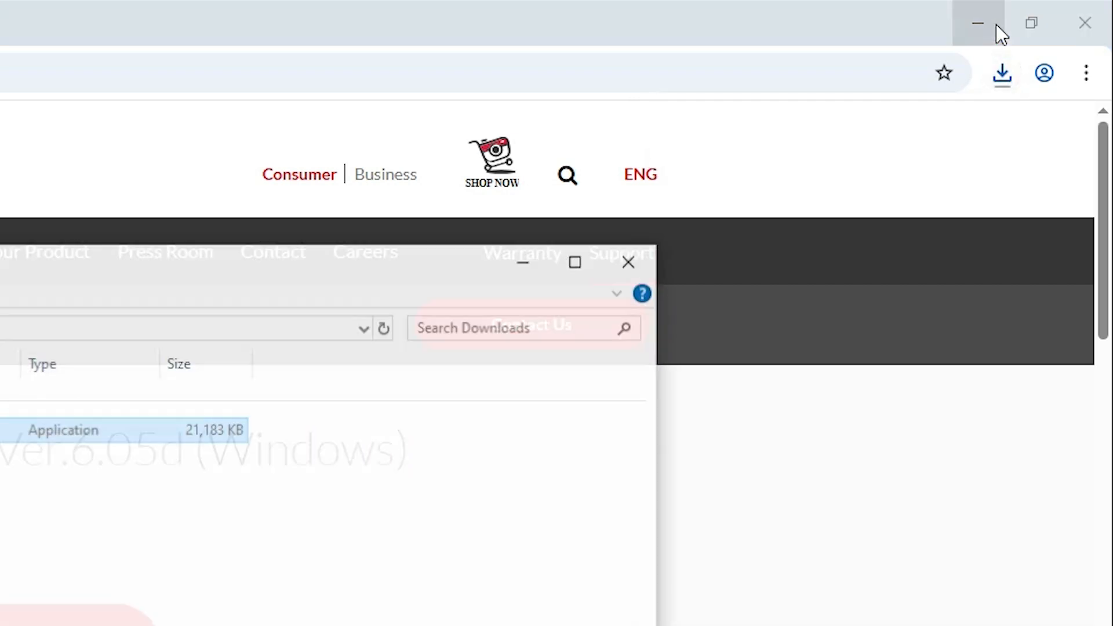
left_click(996, 24)
left_click_drag(578, 167, 233, 295)
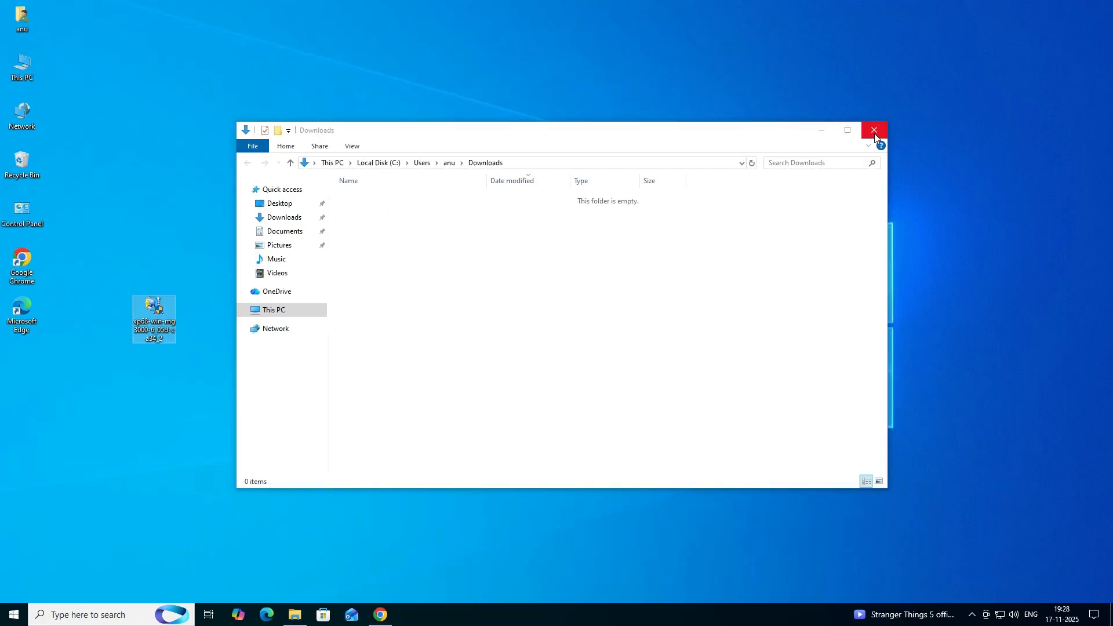
left_click(876, 130)
left_click_drag(212, 221, 103, 382)
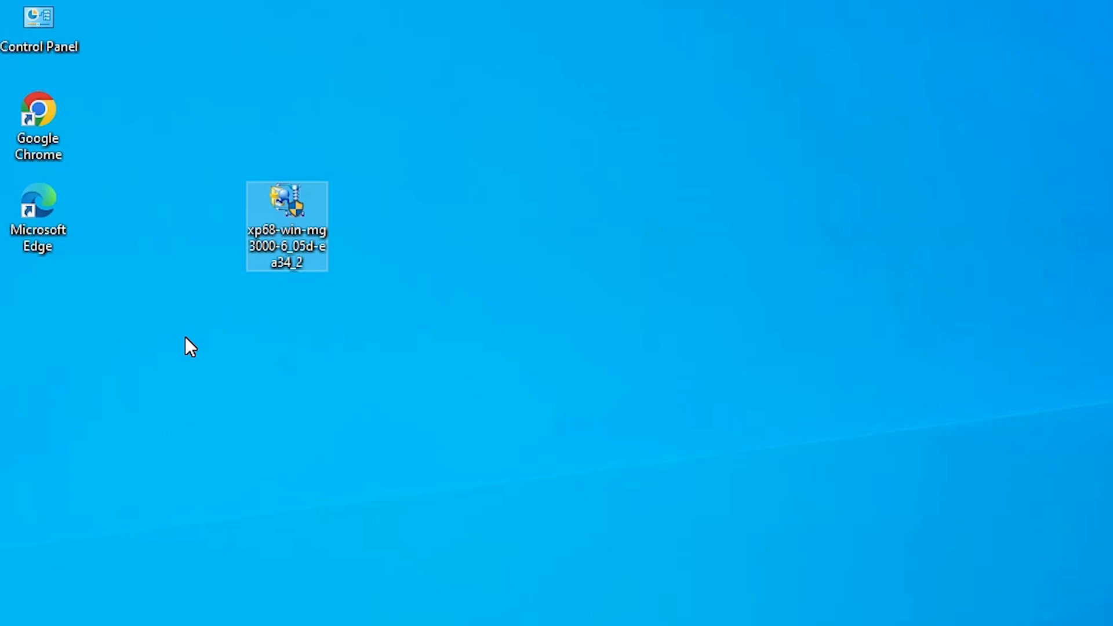
Step: Extract the downloaded driver file to a desktop folder named xp68-win-mg3000-6_05d-ea34_2 and place the folder below the installer
right_click(299, 203)
left_click(441, 449)
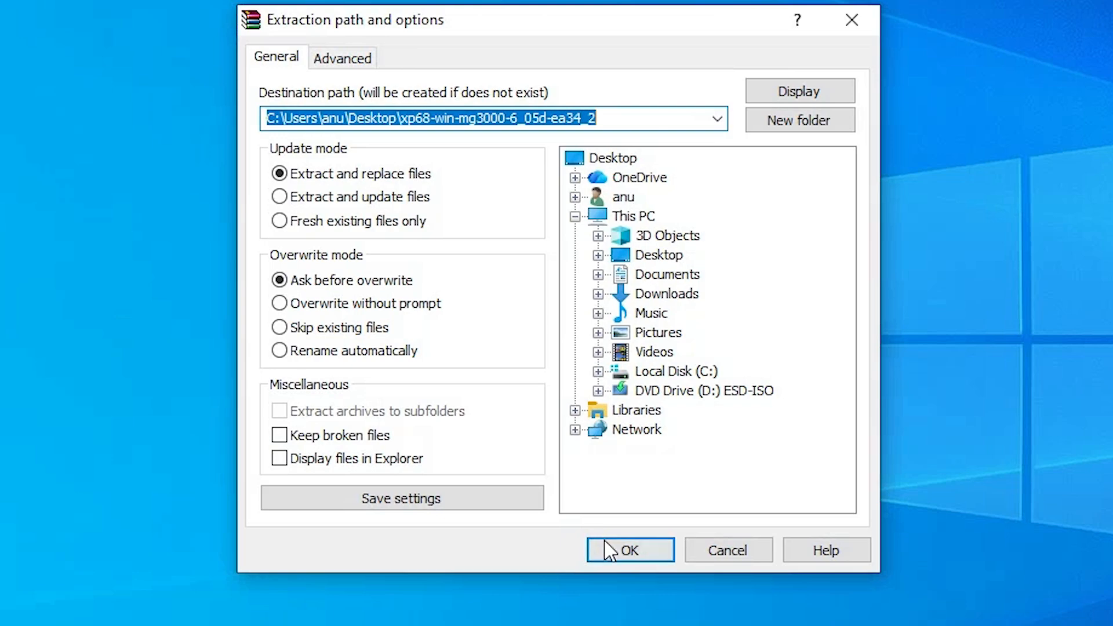
left_click(604, 538)
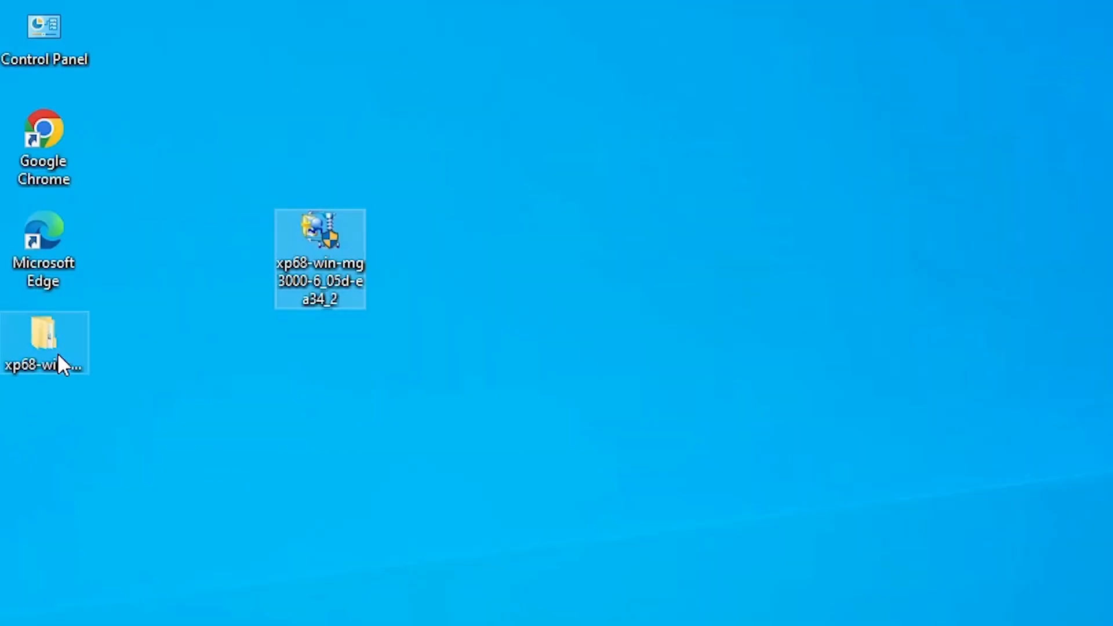
left_click_drag(57, 352, 325, 360)
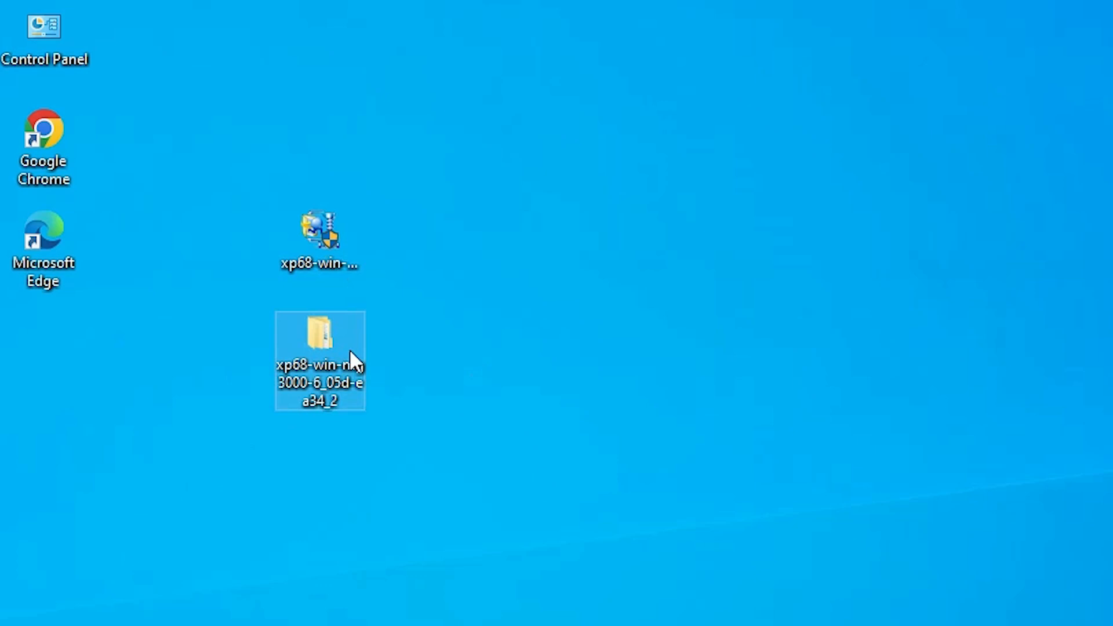
Step: Examine the driver files in the Driver subfolder of the extracted xp68-win-mg3000-6_05d-ea34_2 folder, and close the window
double_click(332, 346)
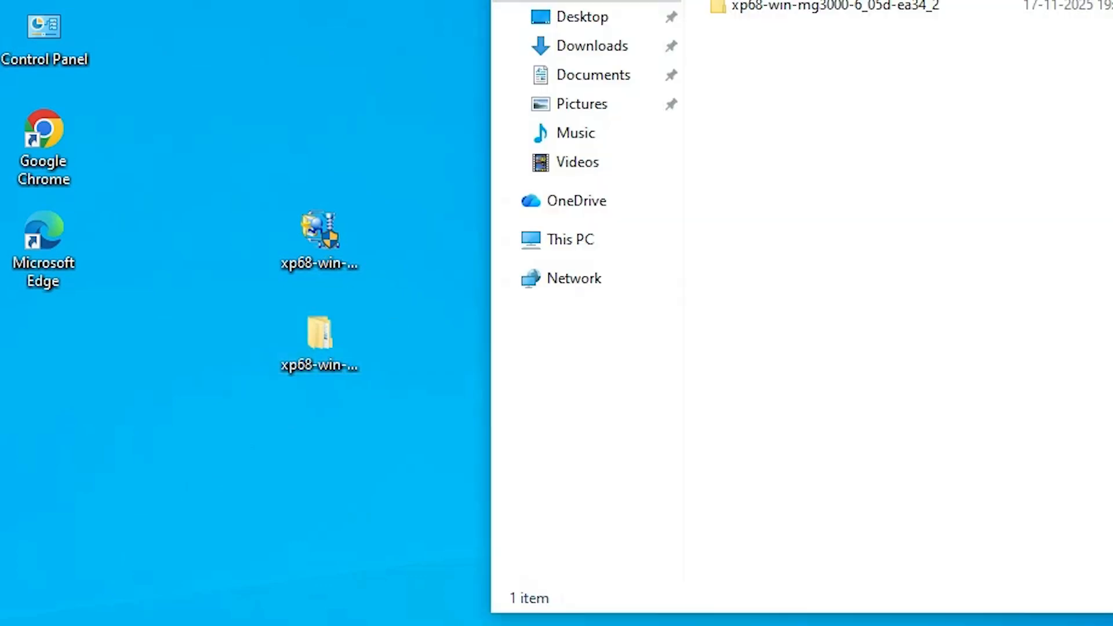
double_click(883, 12)
left_click(803, 4)
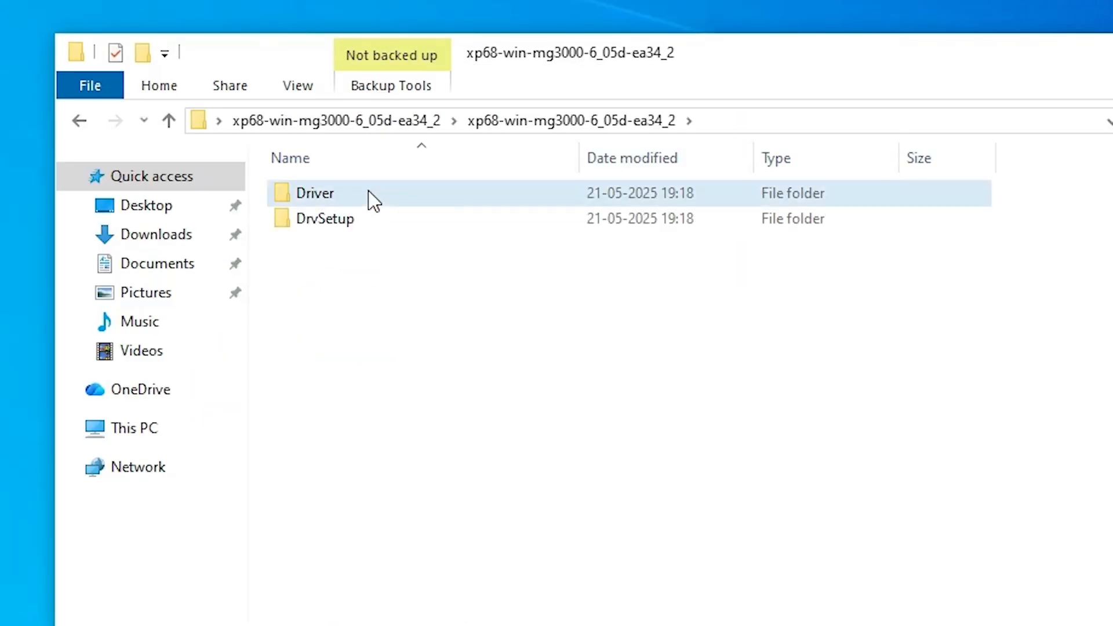
double_click(368, 192)
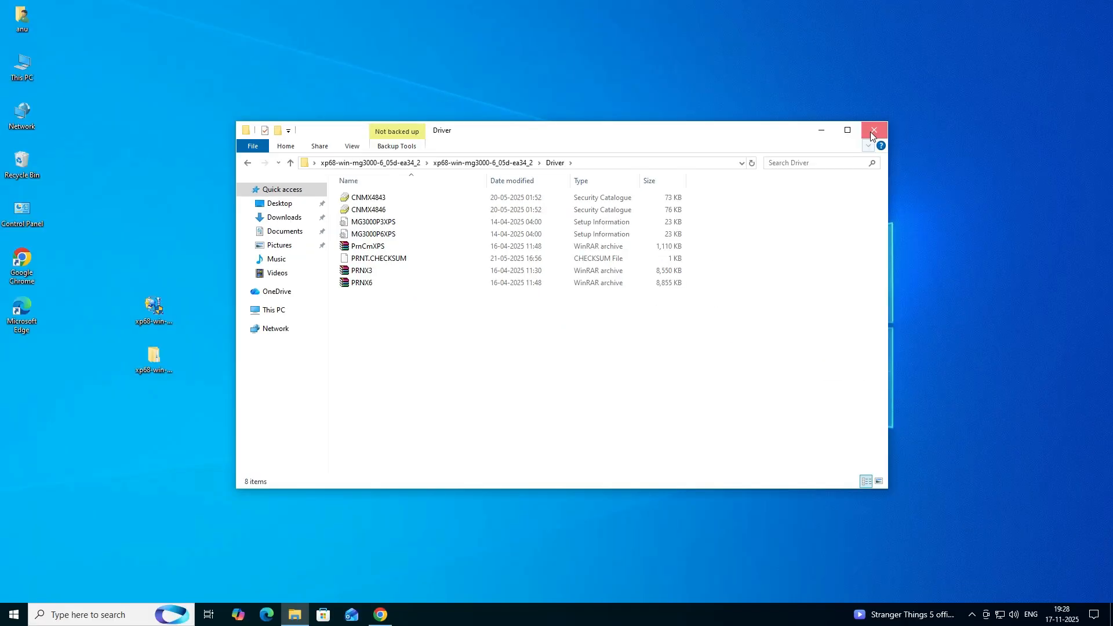
left_click(871, 132)
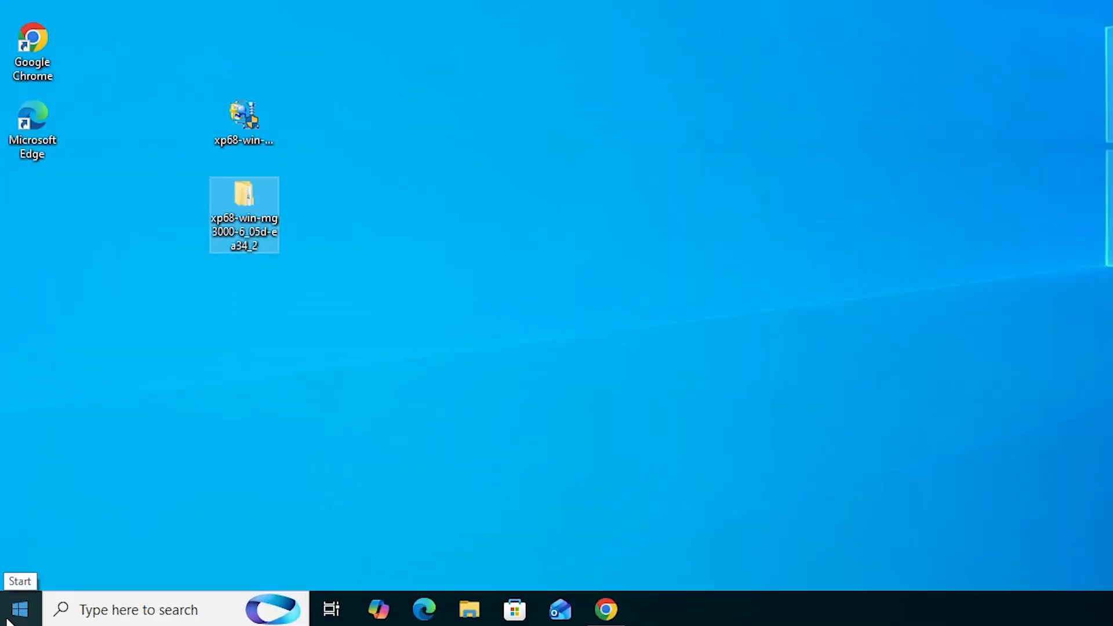
Step: From the Printers & scanners settings, start adding an unlisted printer as a local or network printer with manual settings
left_click(6, 619)
type("pr")
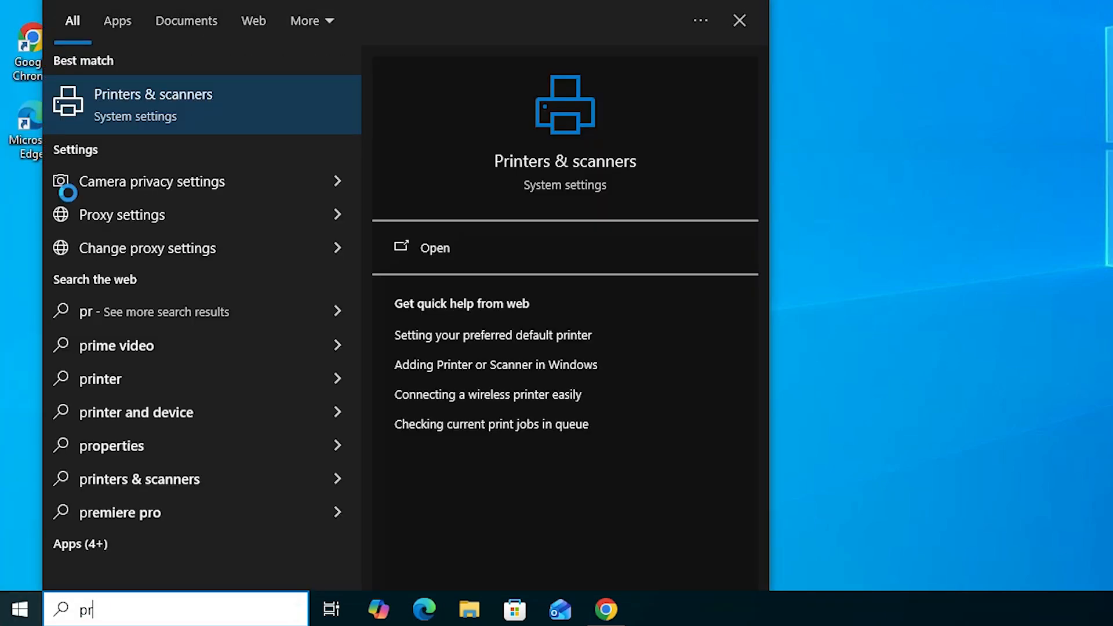
left_click(172, 131)
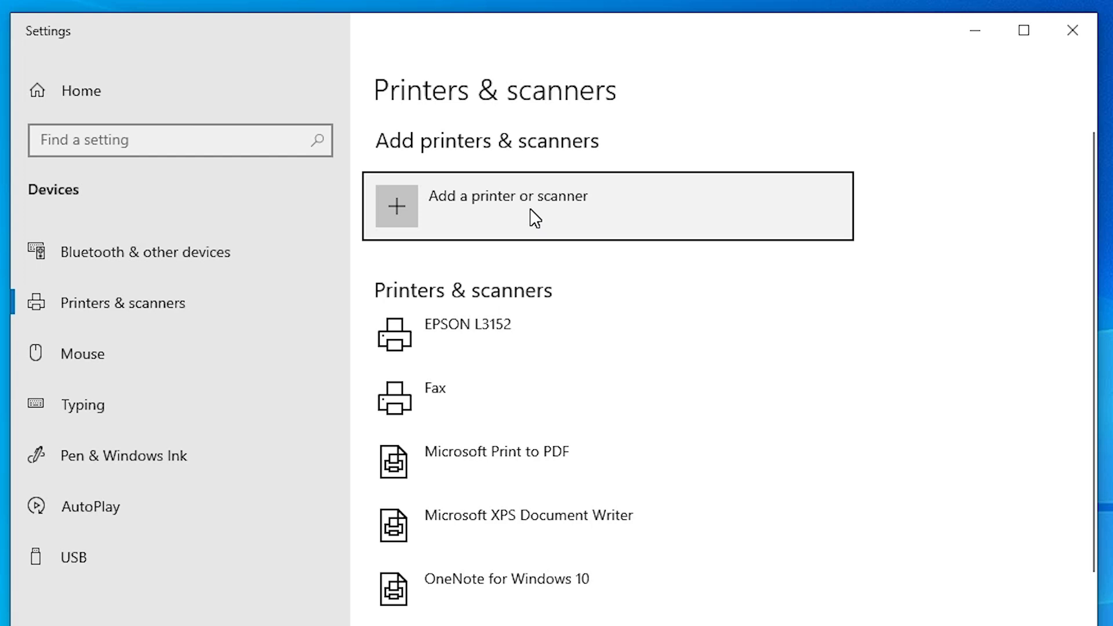
left_click(534, 218)
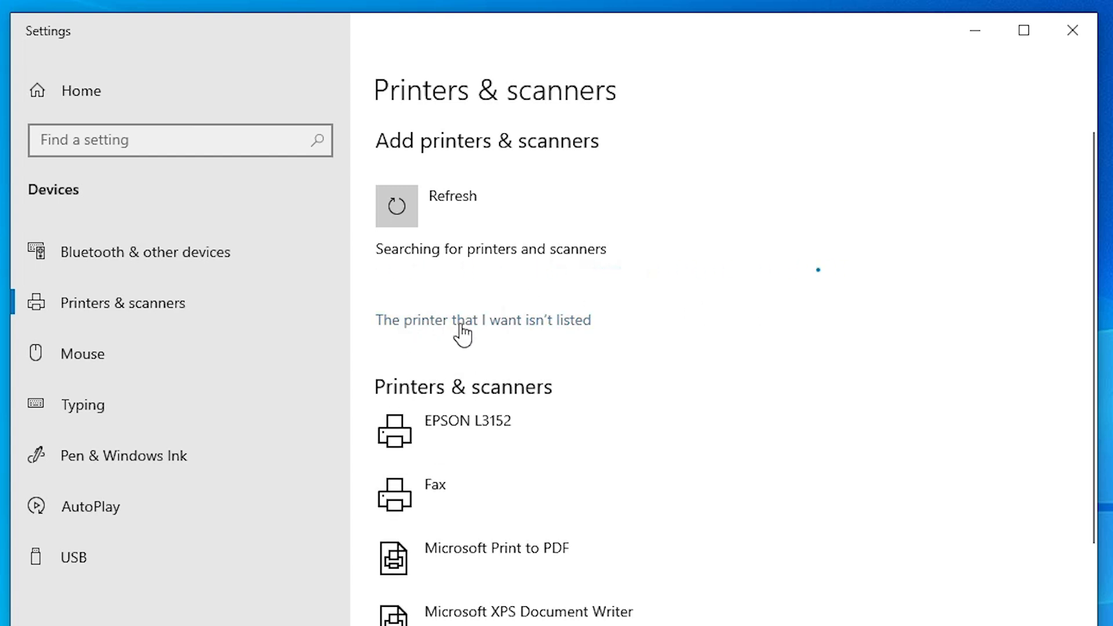
left_click(573, 322)
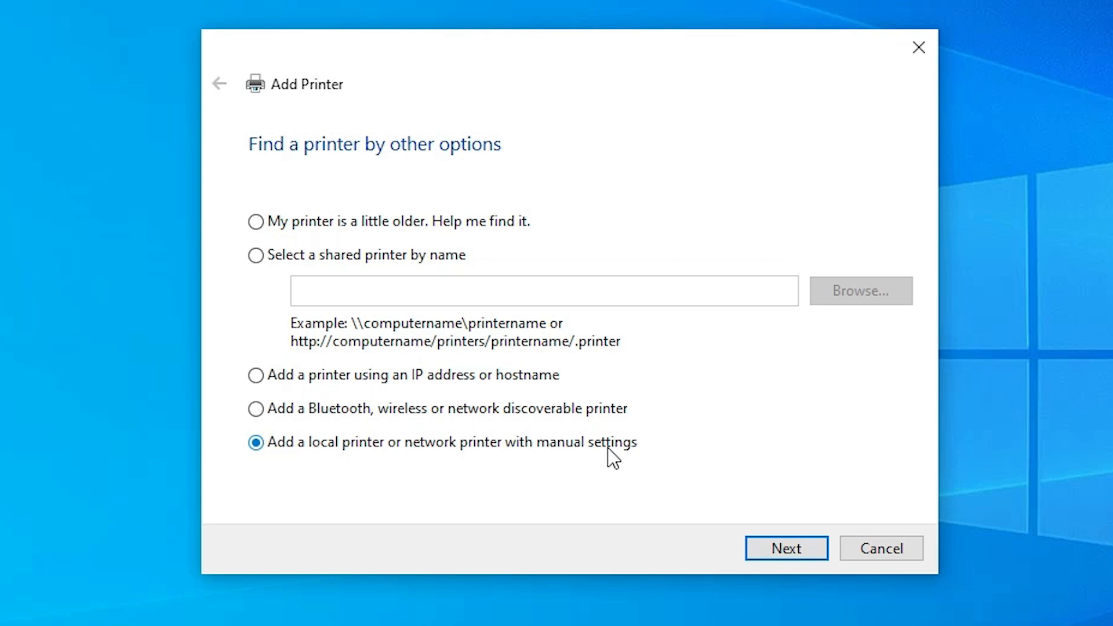
left_click(808, 538)
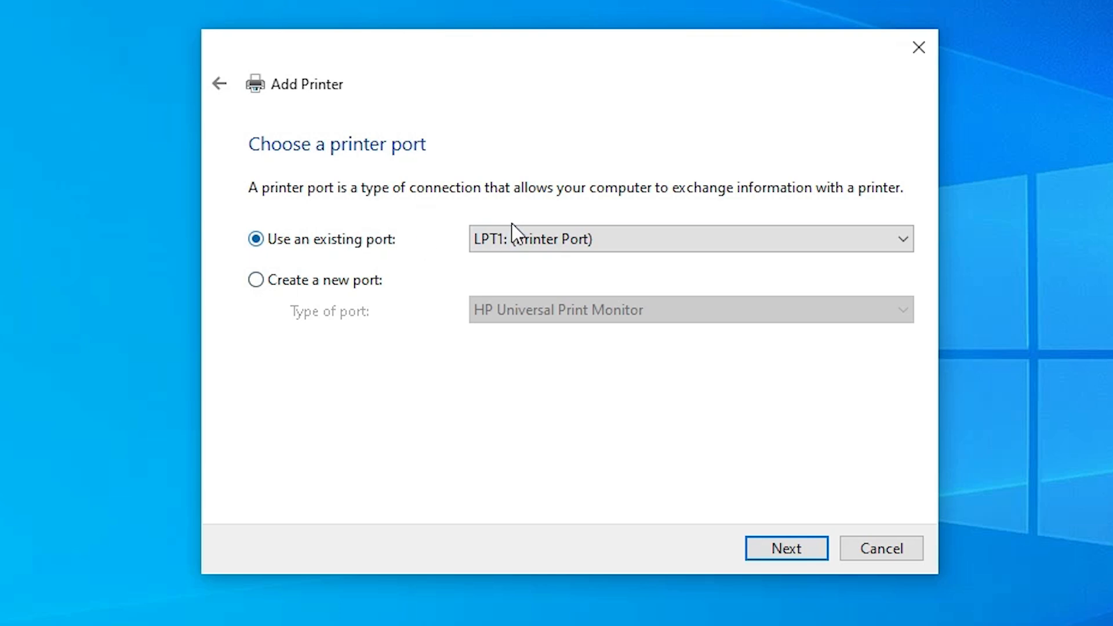
Step: Assign the existing port USB_001 (Local Port) to the new printer and continue to the driver selection
left_click(533, 240)
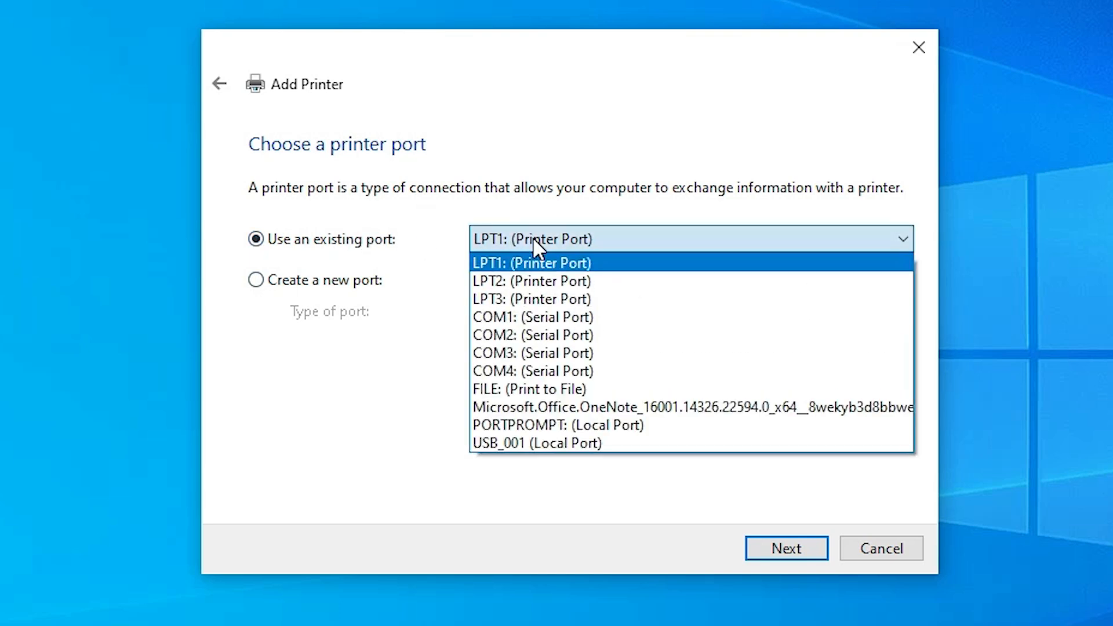
left_click(585, 450)
left_click(784, 545)
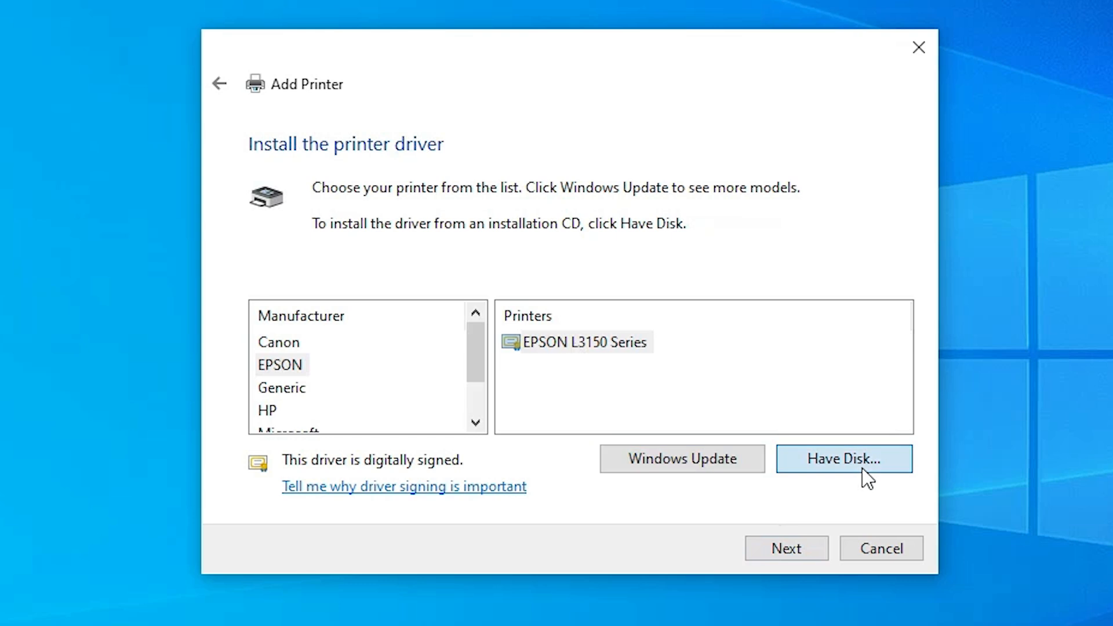
Step: Load the driver from disk using MG3000P6XPS.inf in the Driver subfolder of the desktop folder xp68-win-mg3000-6_05d-ea34_2
left_click(862, 467)
left_click(754, 422)
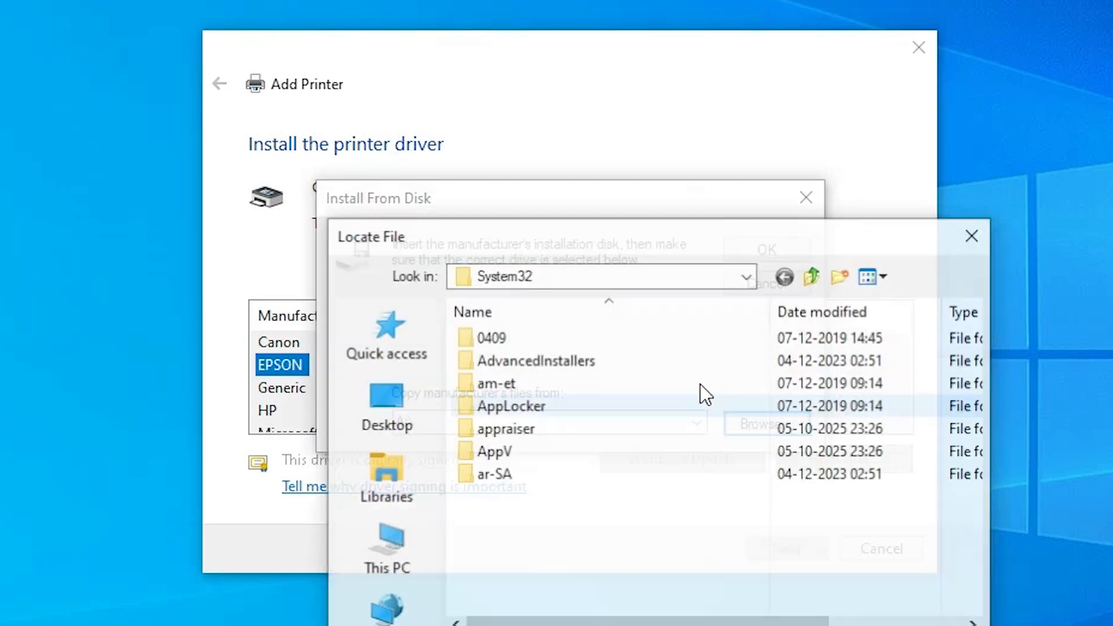
left_click(388, 411)
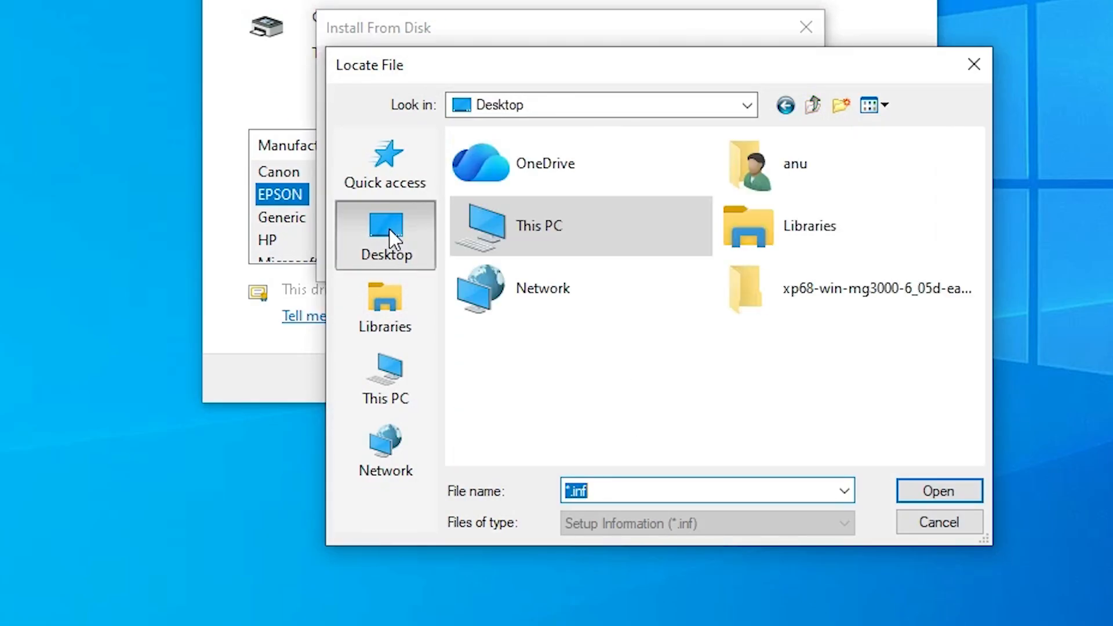
left_click(792, 295)
double_click(792, 293)
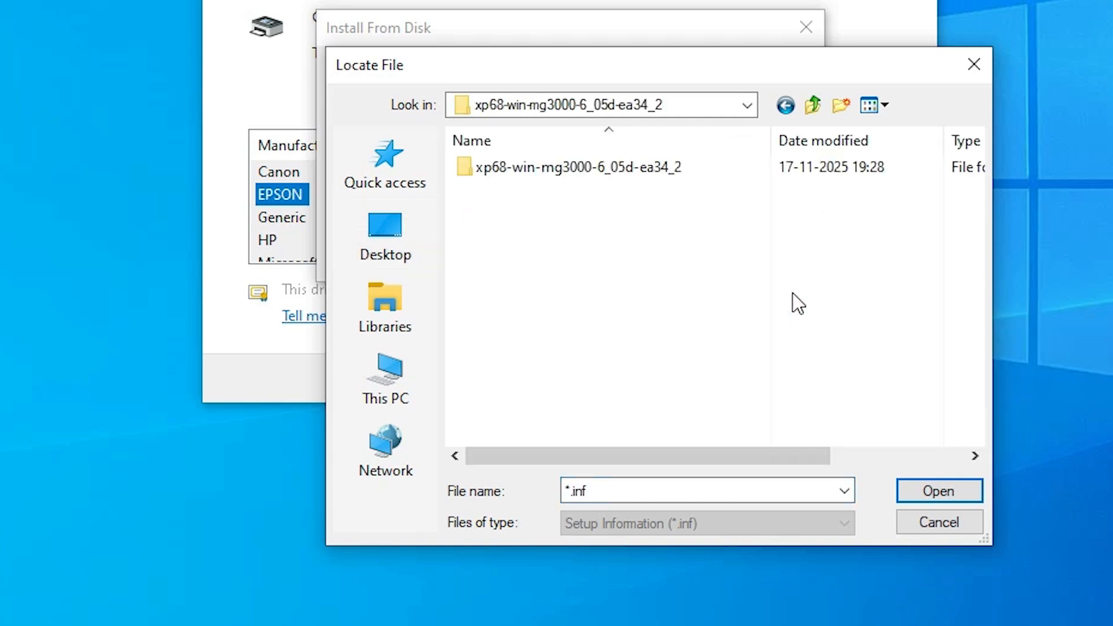
double_click(634, 175)
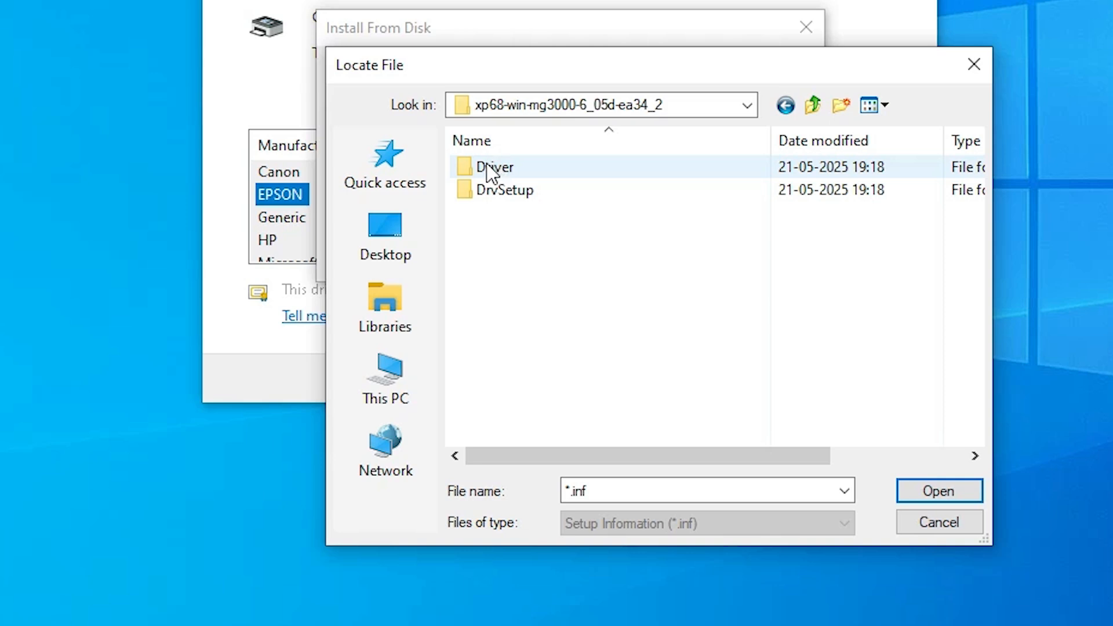
double_click(487, 167)
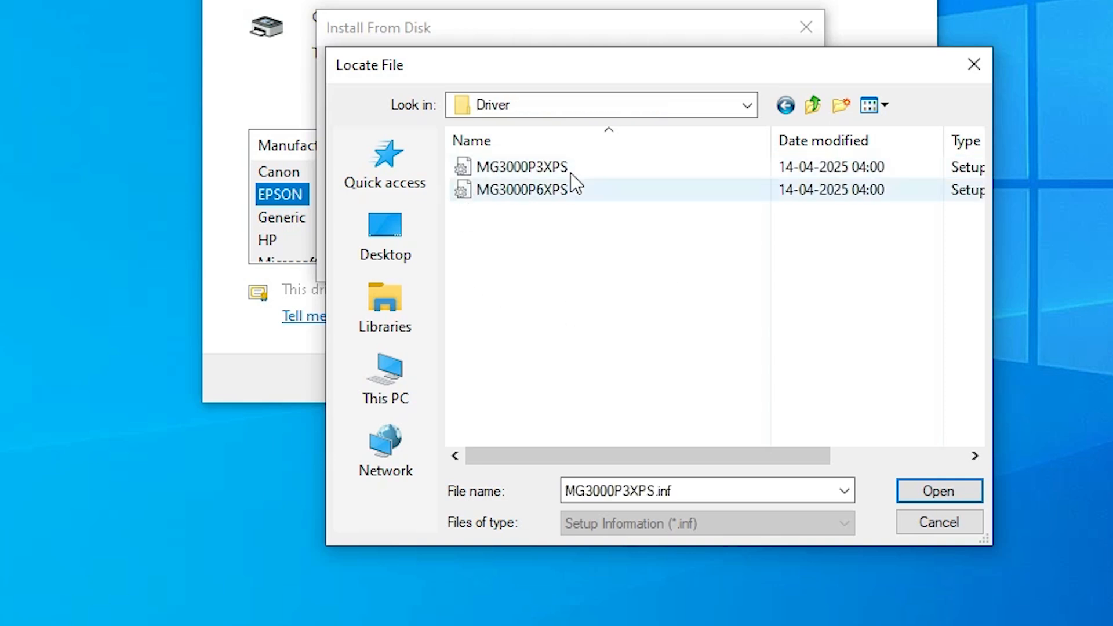
left_click(563, 190)
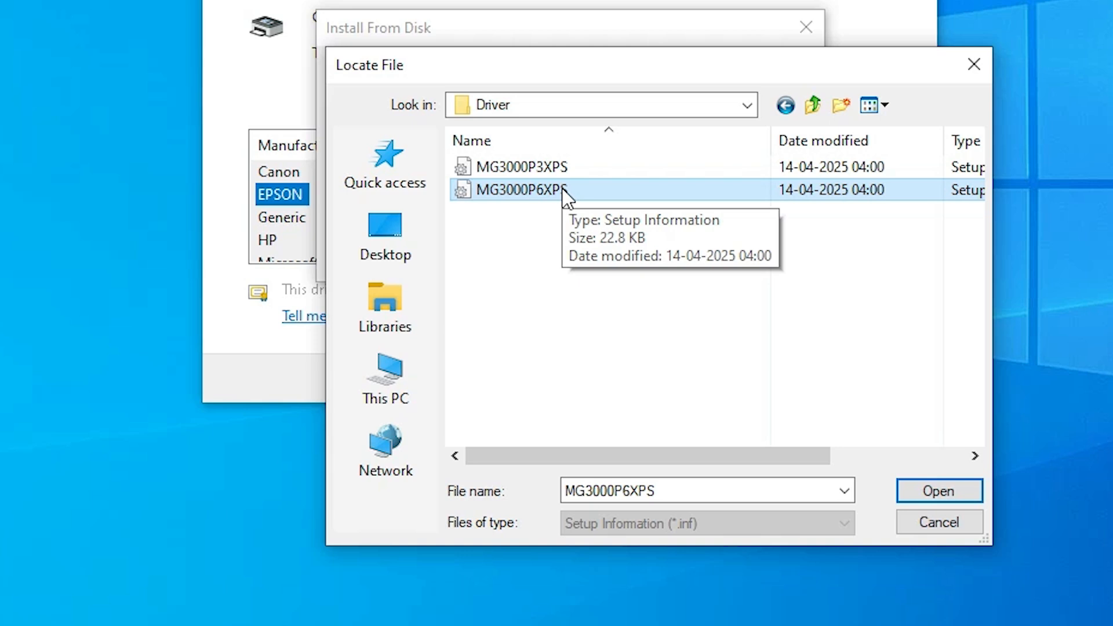
left_click(934, 493)
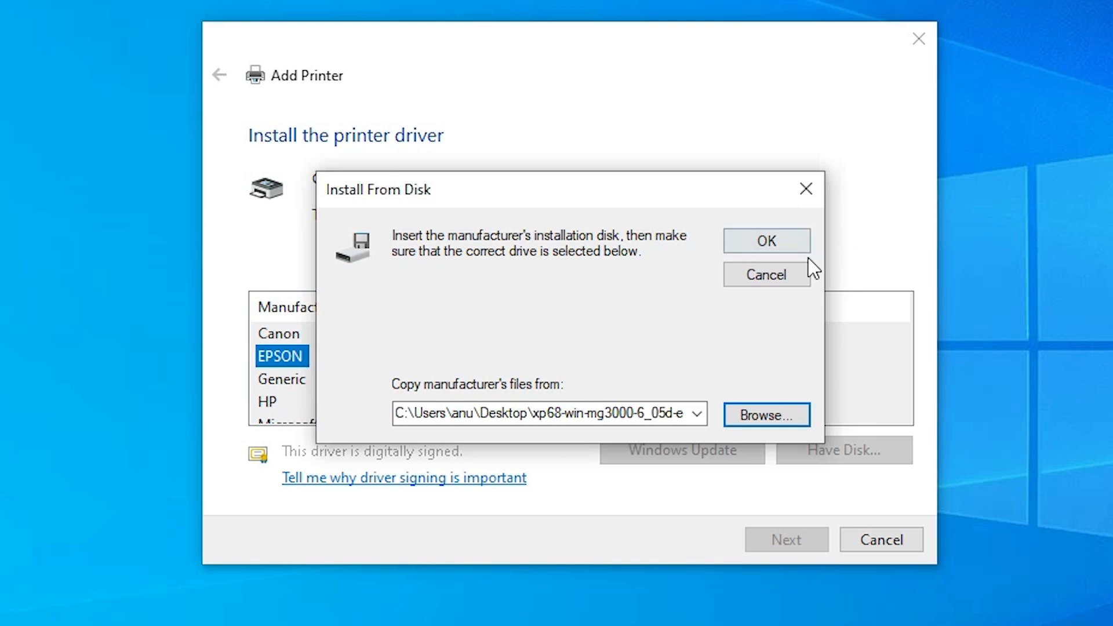
left_click(763, 240)
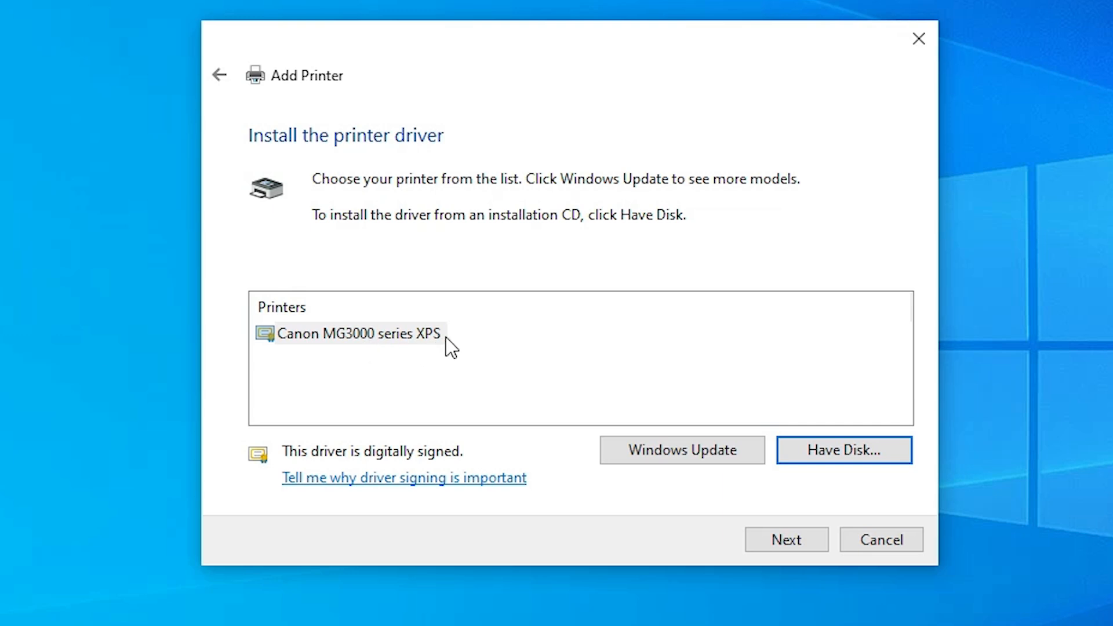
Step: Select the Canon MG3000 series XPS driver, name the printer Canon MG3070s, and install it
left_click(406, 336)
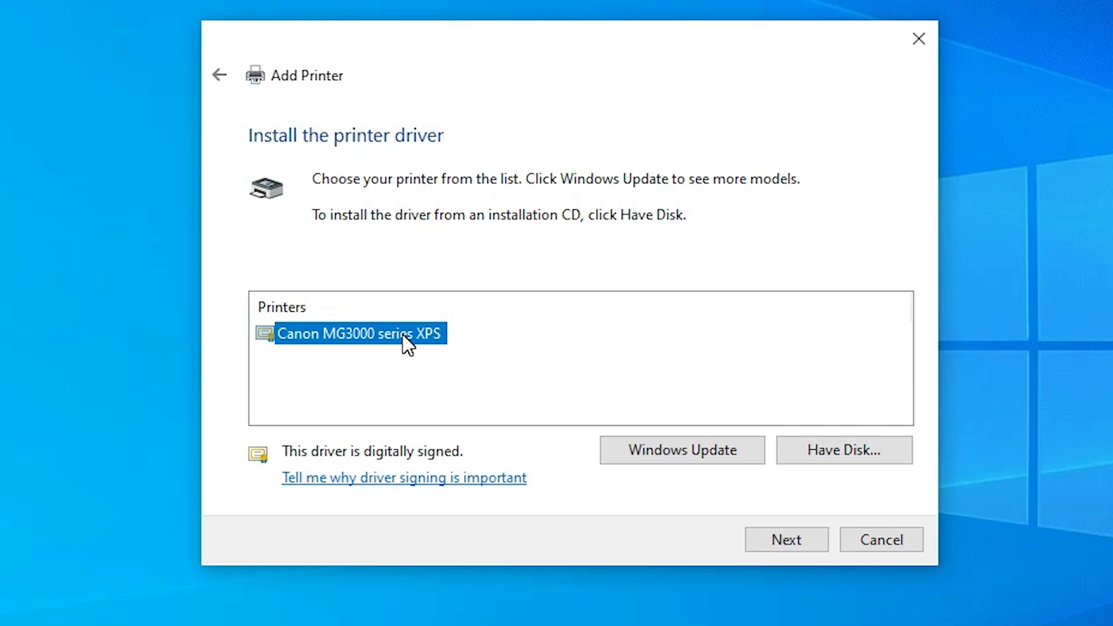
left_click(777, 545)
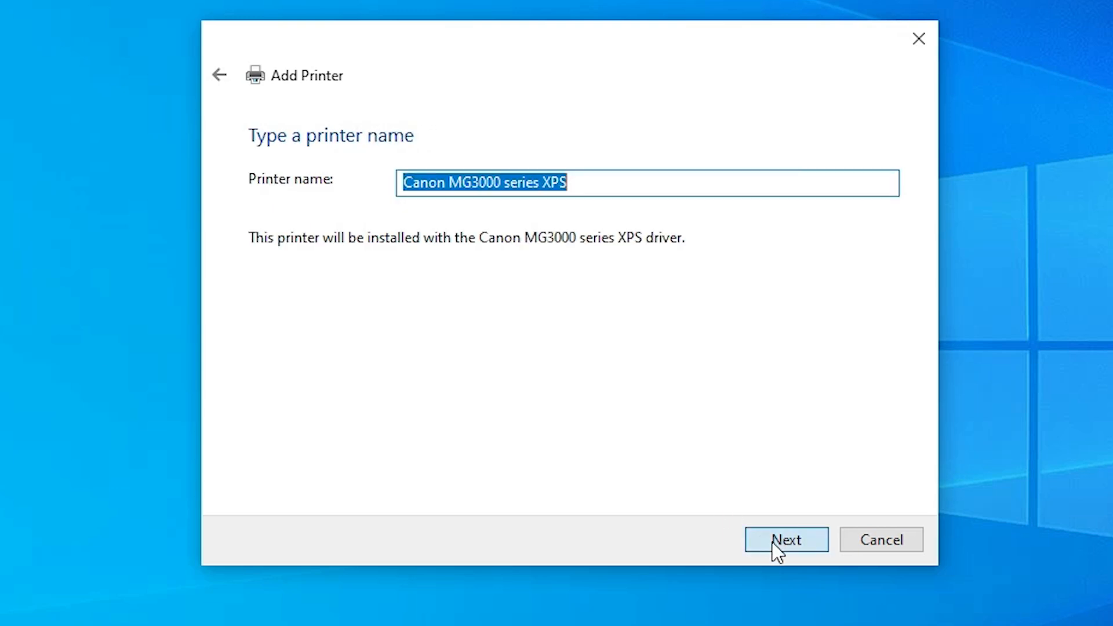
left_click(518, 183)
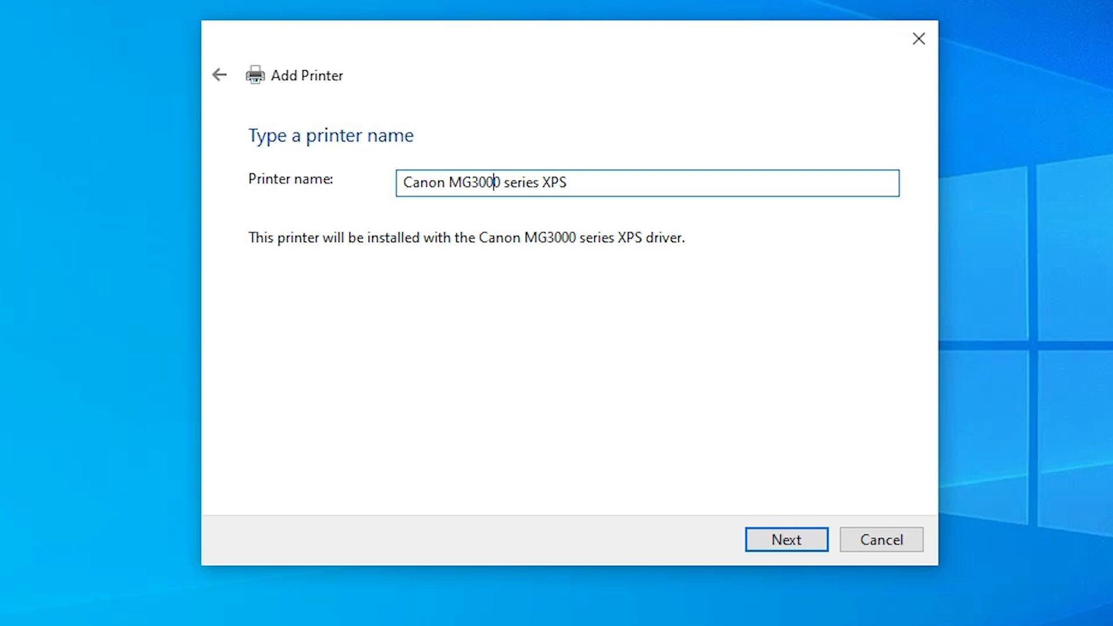
key("shift+End")
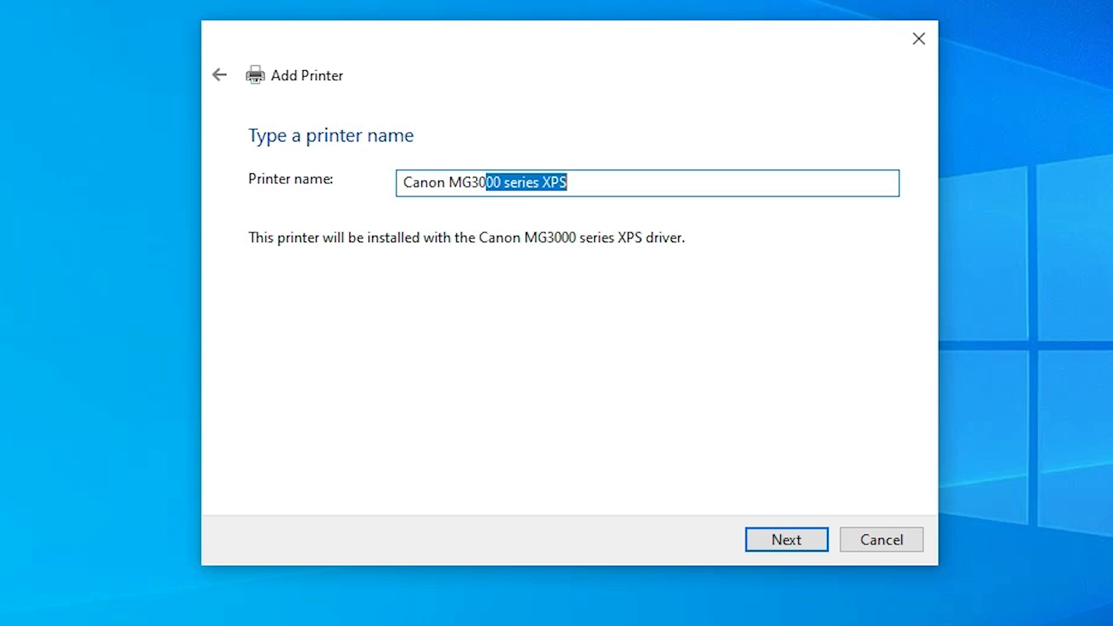
type("70")
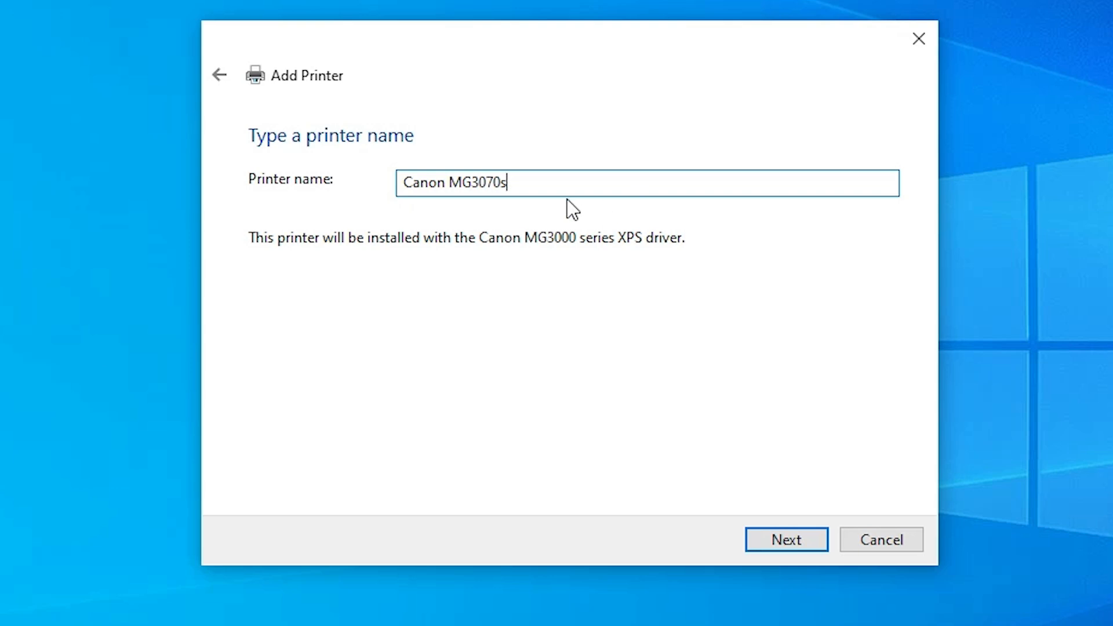
left_click(816, 544)
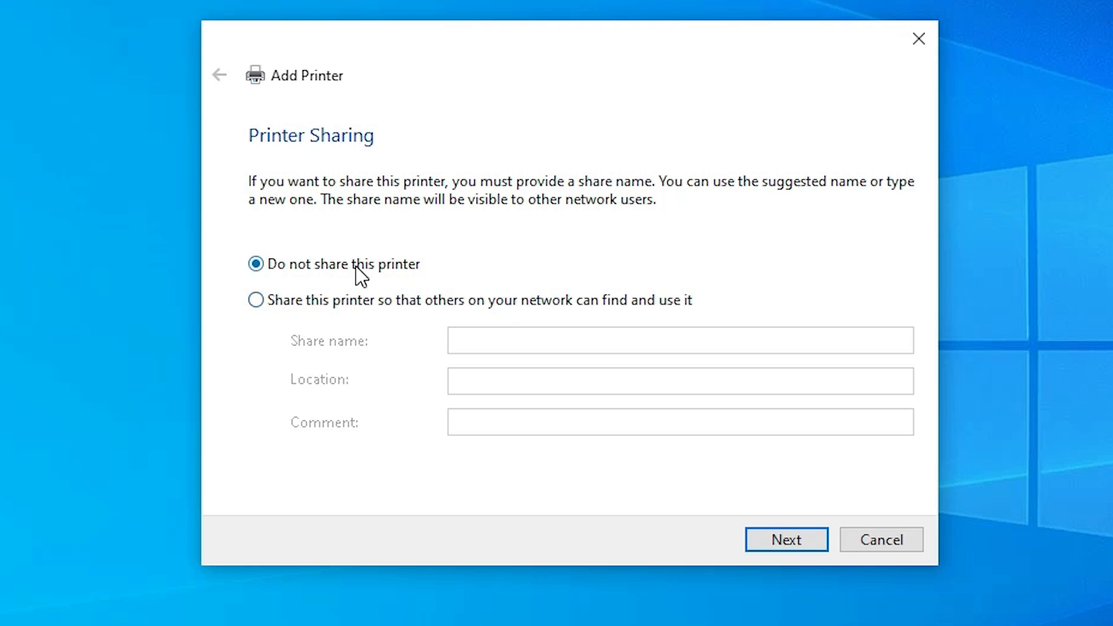
Step: Keep the new printer unshared and finish the Add Printer wizard
left_click(816, 539)
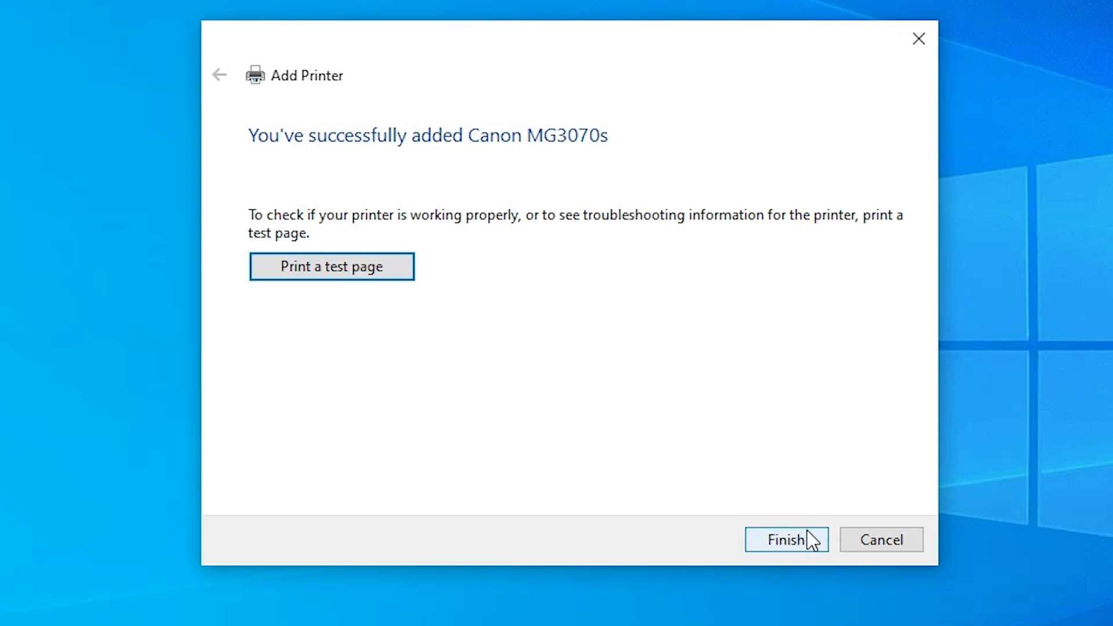
left_click(306, 268)
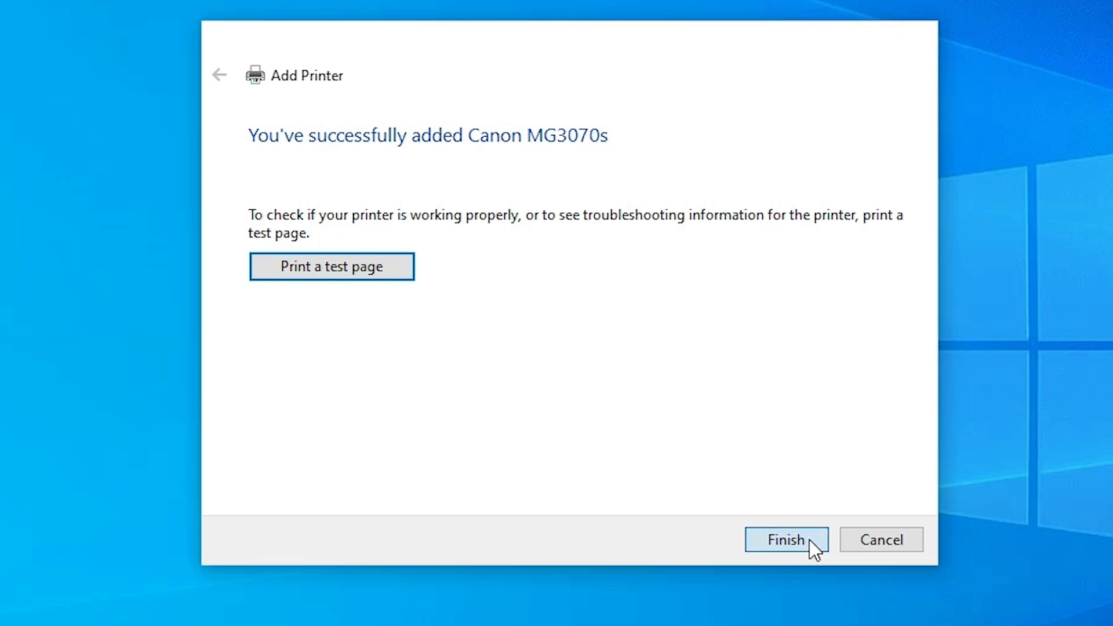
left_click(809, 540)
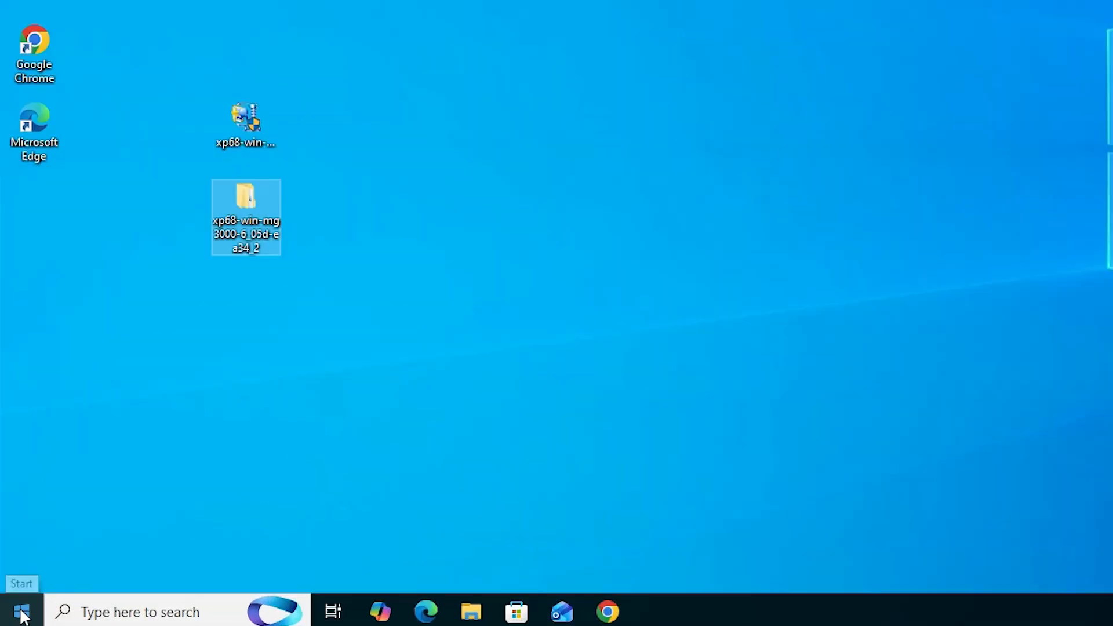
Step: Search Windows for the Printers & scanners system settings and open them
left_click(22, 614)
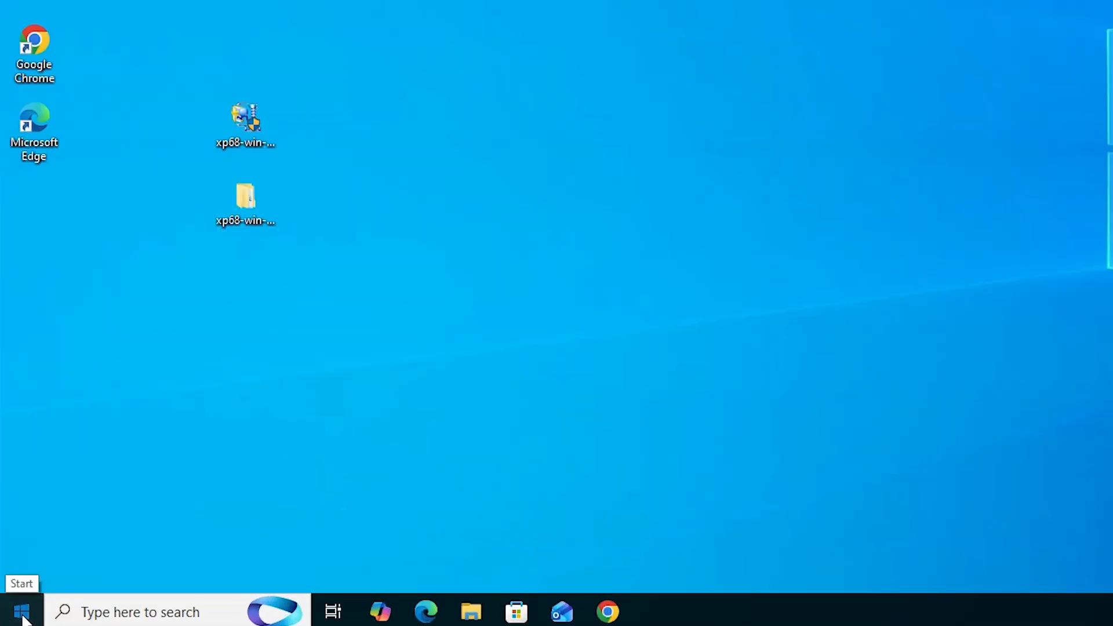
type("pr")
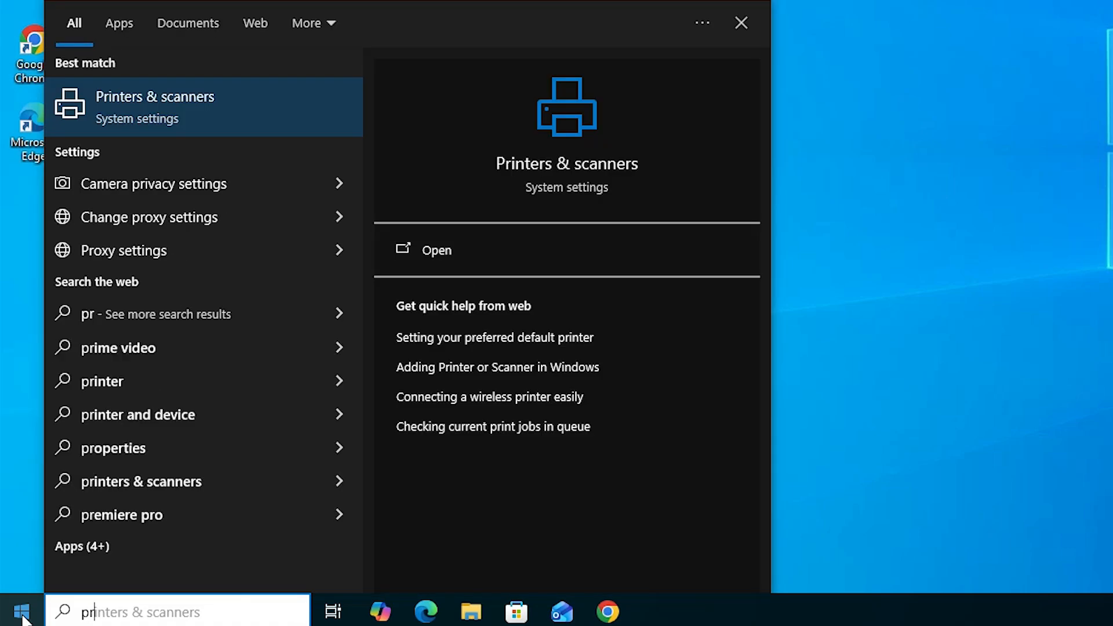
left_click(240, 126)
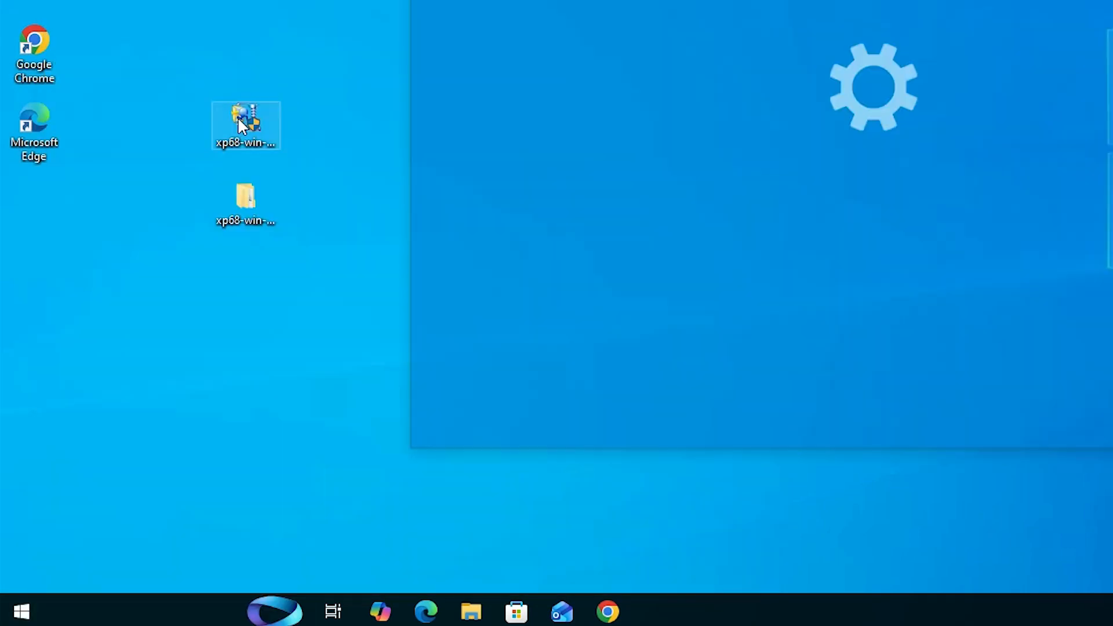